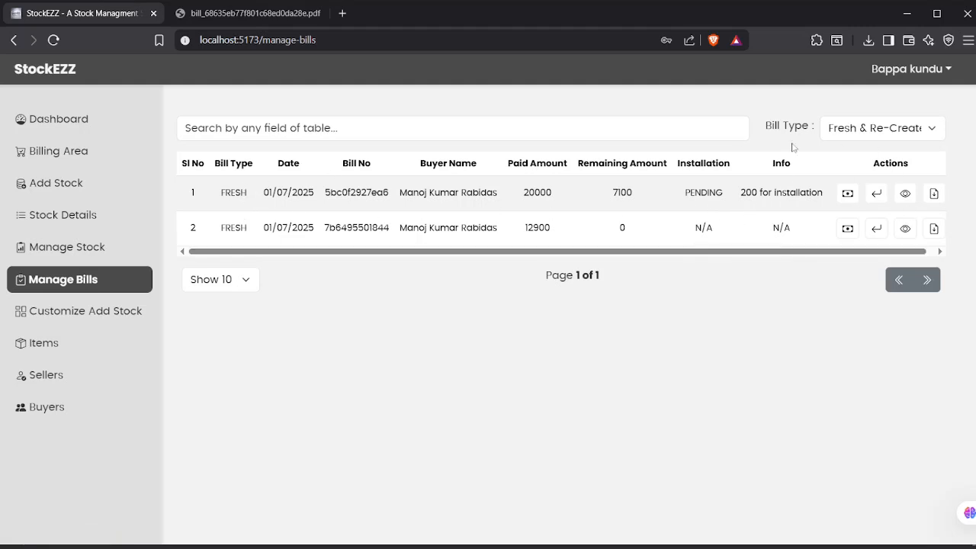
Search the bills table for bill numbers containing "5b", examine the matching bill number, and clear the search
click(415, 132)
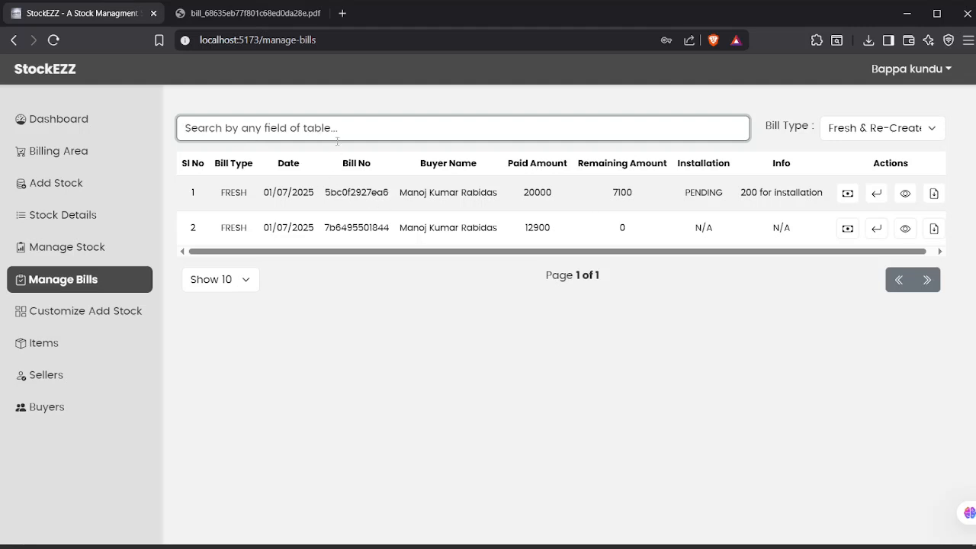
text(5b)
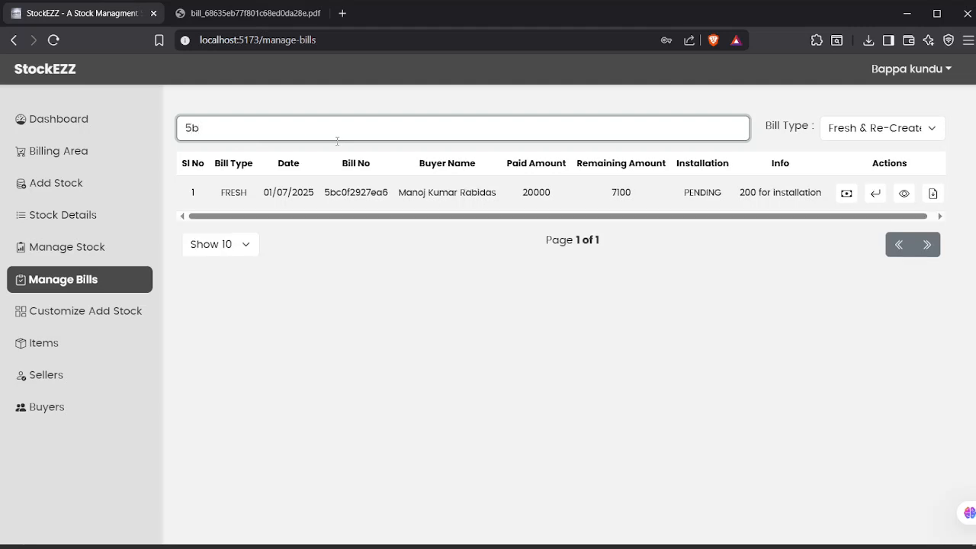
drag(322, 195, 398, 195)
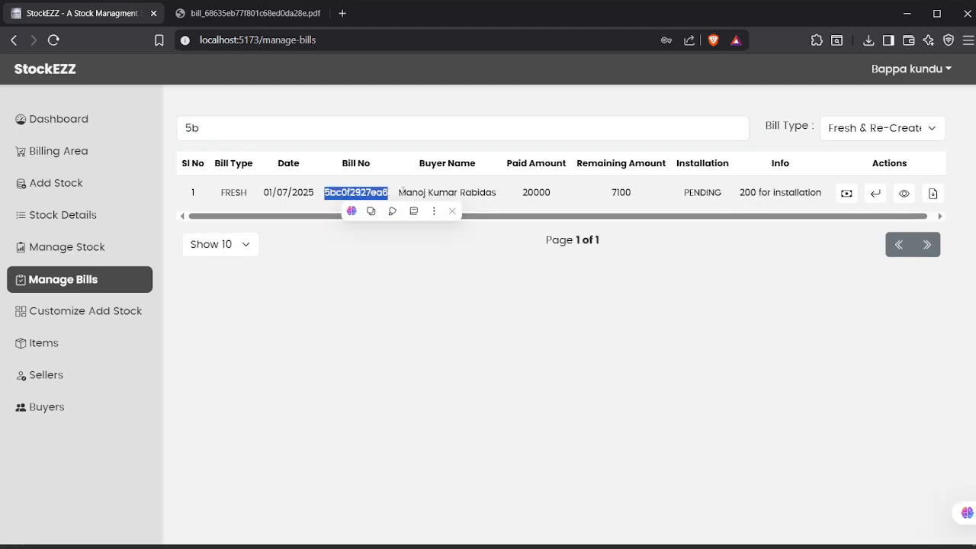
click(371, 194)
click(310, 126)
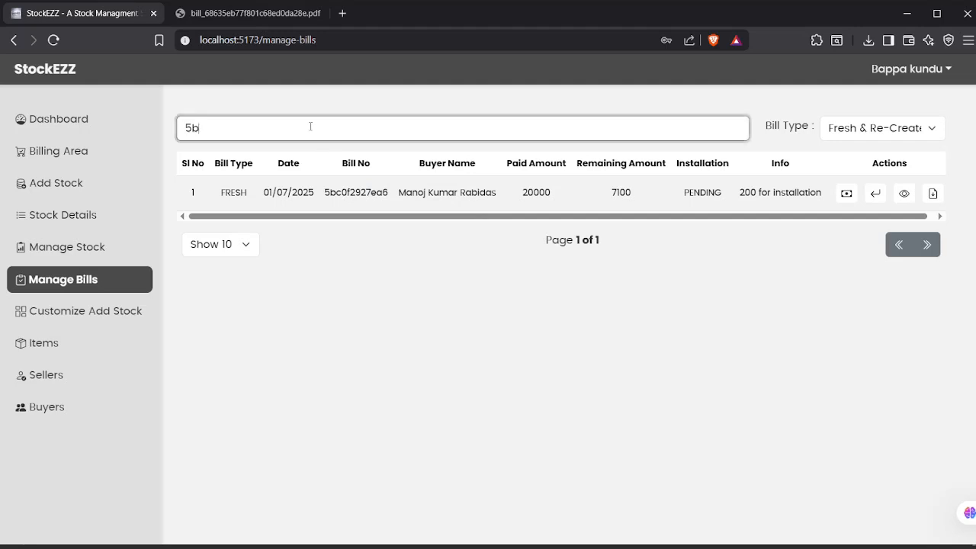
key(BackSpace)
key(BackSpace)
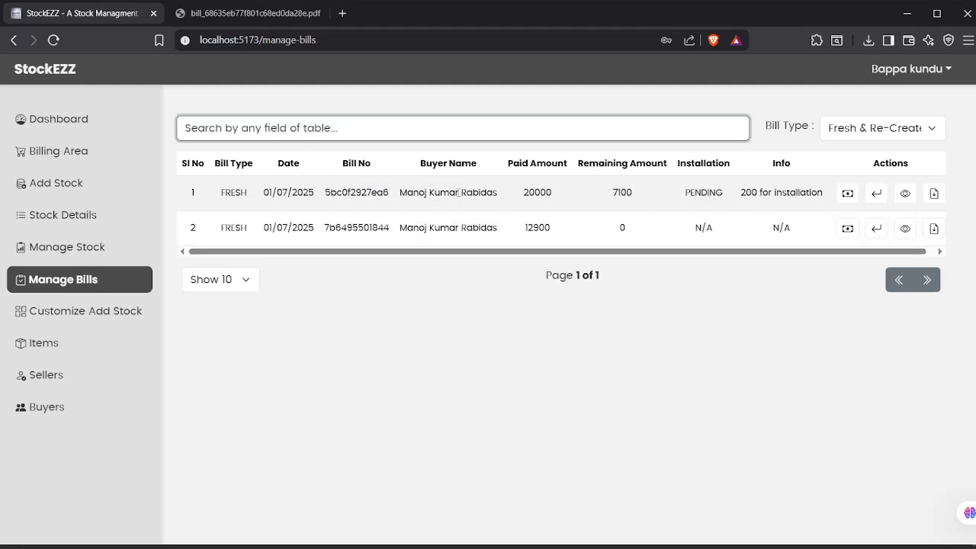
Search the bills table by the buyer's first name, clear the search, and view the remaining table columns
text(manoj)
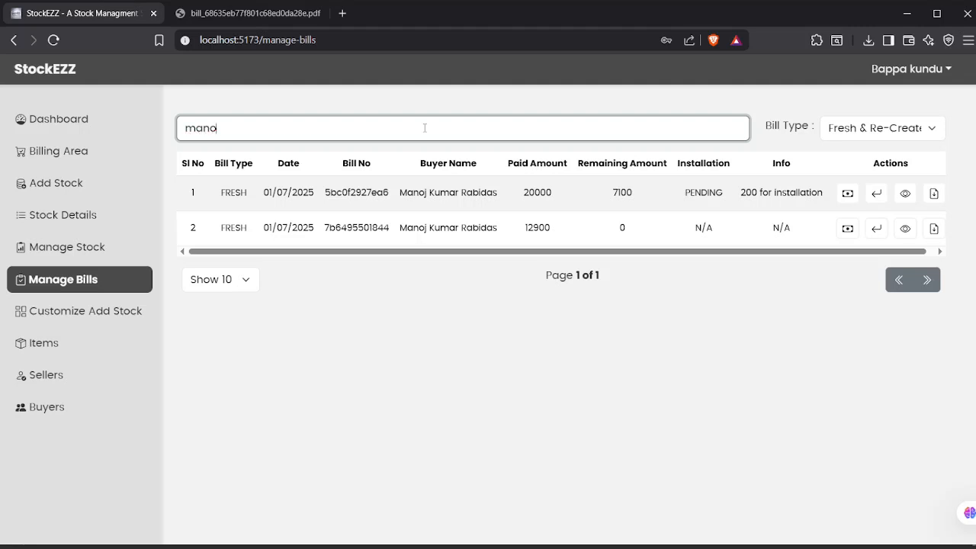
key(BackSpace)
key(BackSpace)
key(BackSpace)
key(BackSpace)
key(BackSpace)
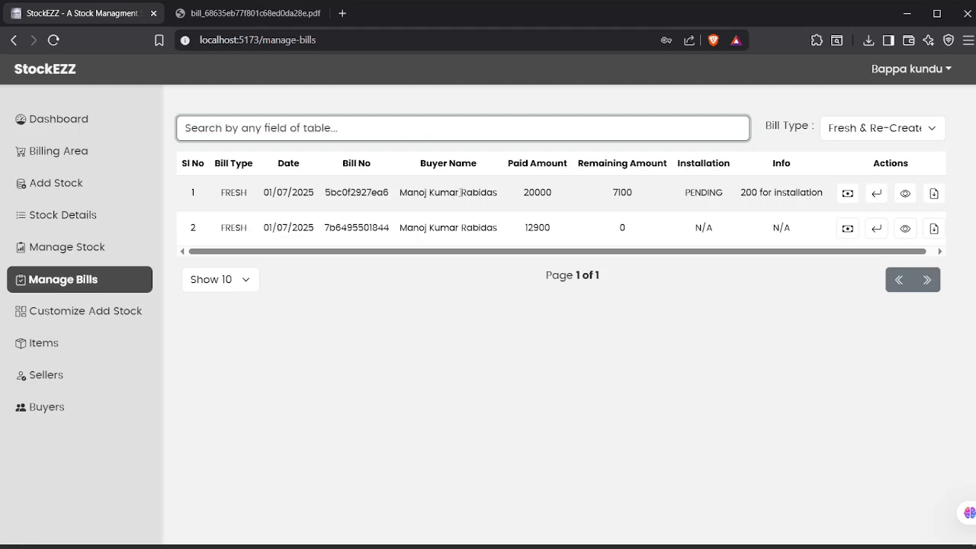
drag(670, 252, 823, 255)
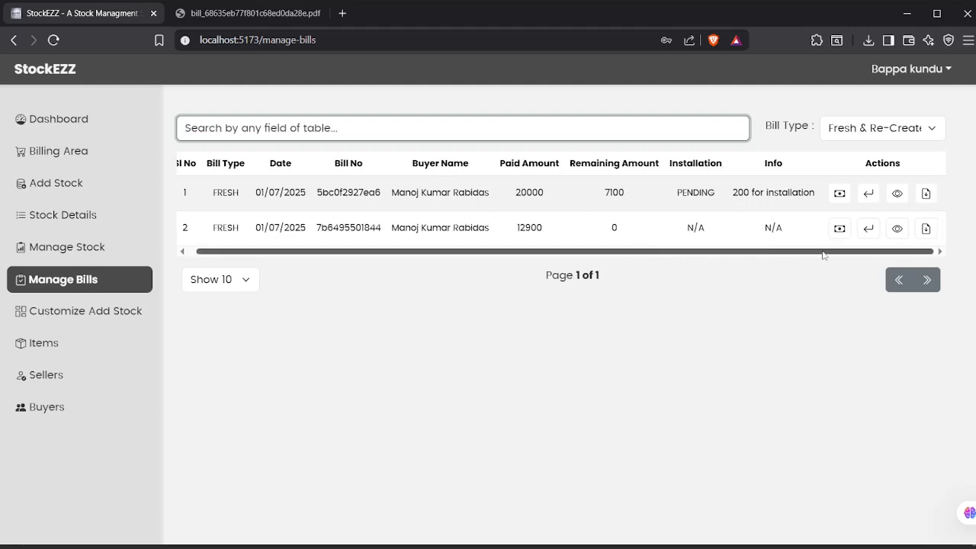
Review the available bill type filter options and the bill type of each listed bill
click(848, 135)
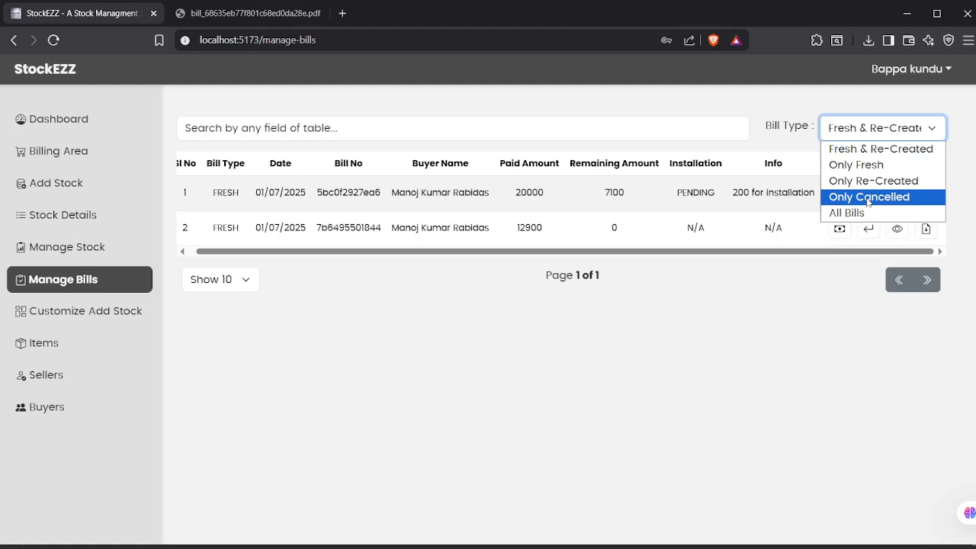
click(296, 190)
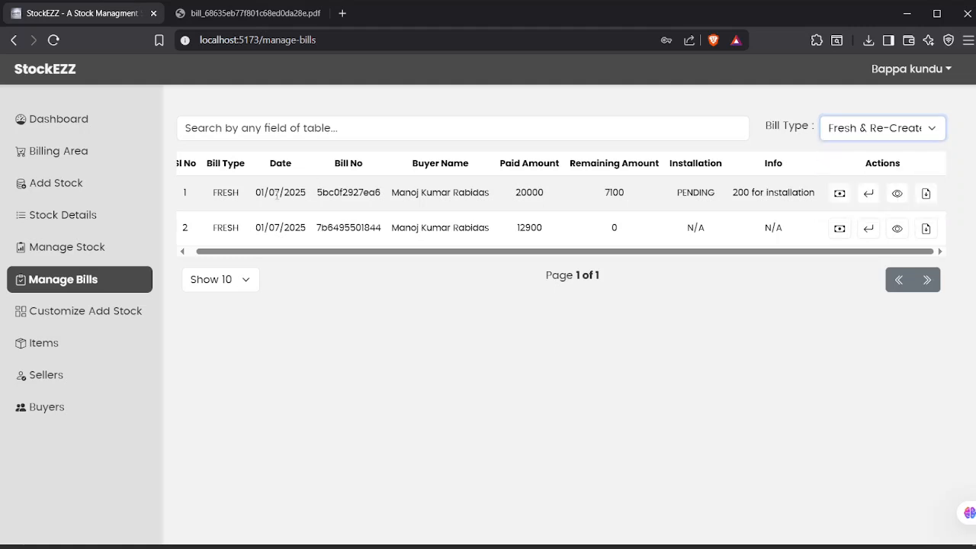
drag(213, 192, 238, 193)
drag(213, 227, 239, 228)
click(226, 252)
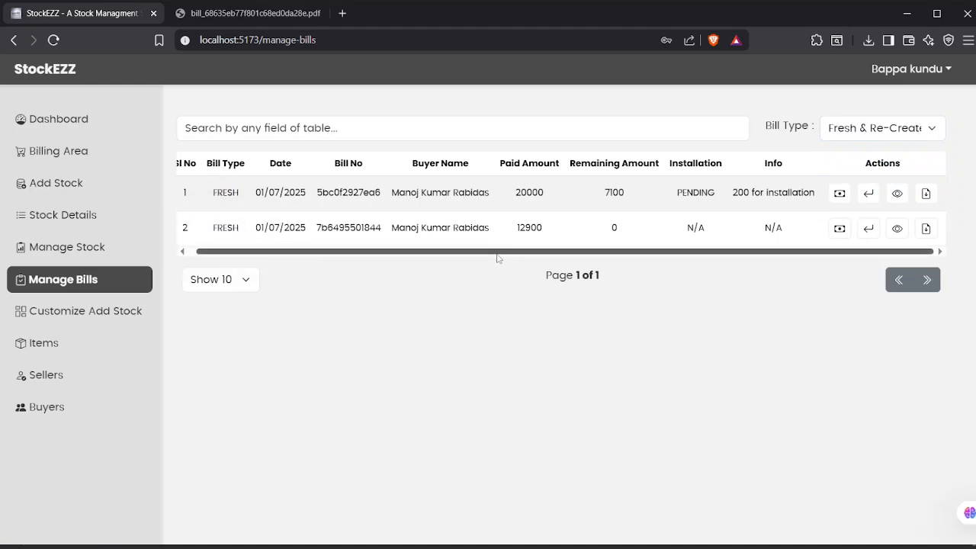
View the return options for the items on the second bill and close them without making a return
click(867, 230)
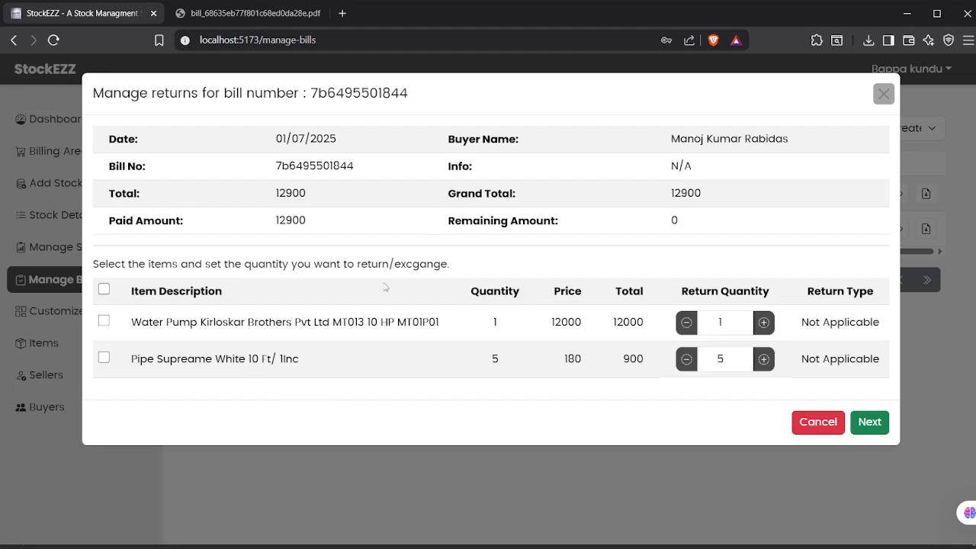
click(814, 424)
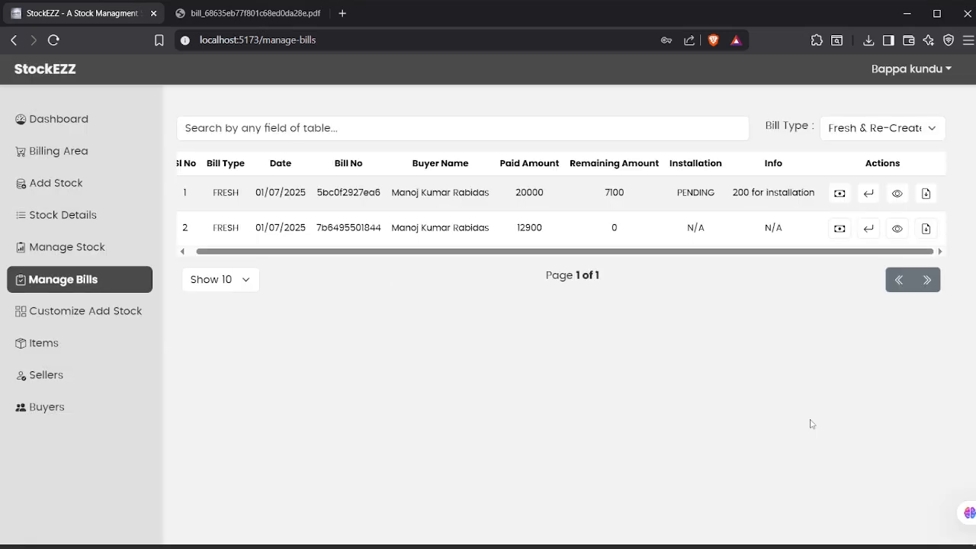
Examine the bill type filter options again alongside the second bill's row, keeping the current filter
click(891, 128)
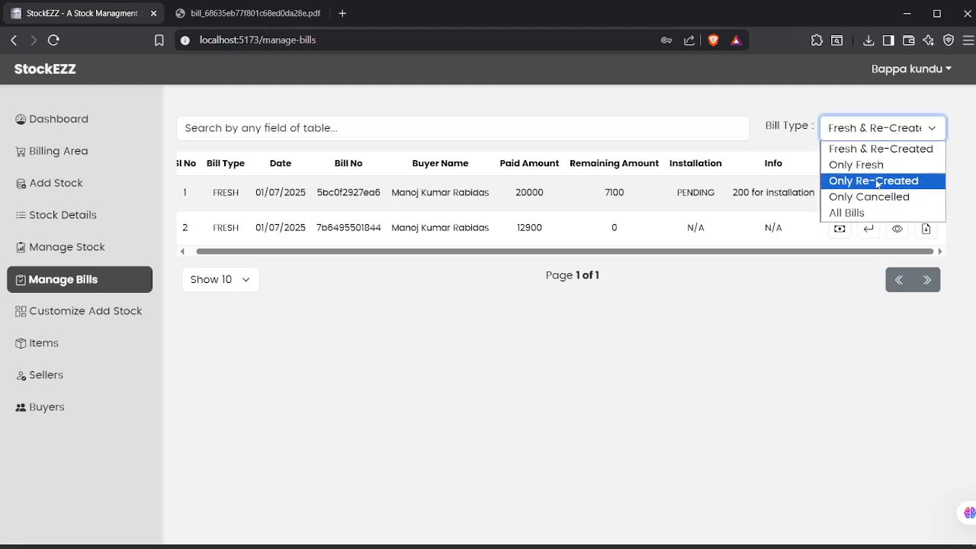
click(656, 232)
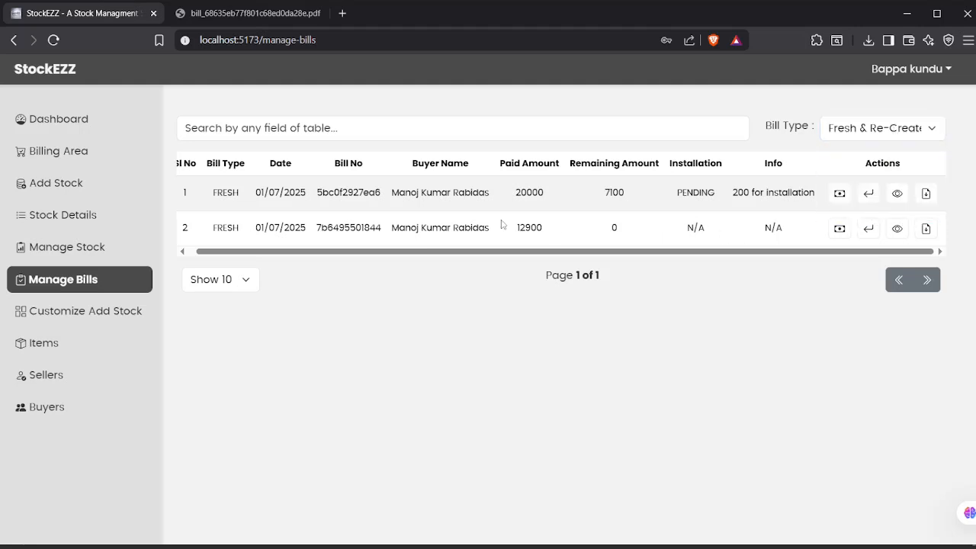
drag(257, 228, 495, 233)
click(894, 128)
click(893, 121)
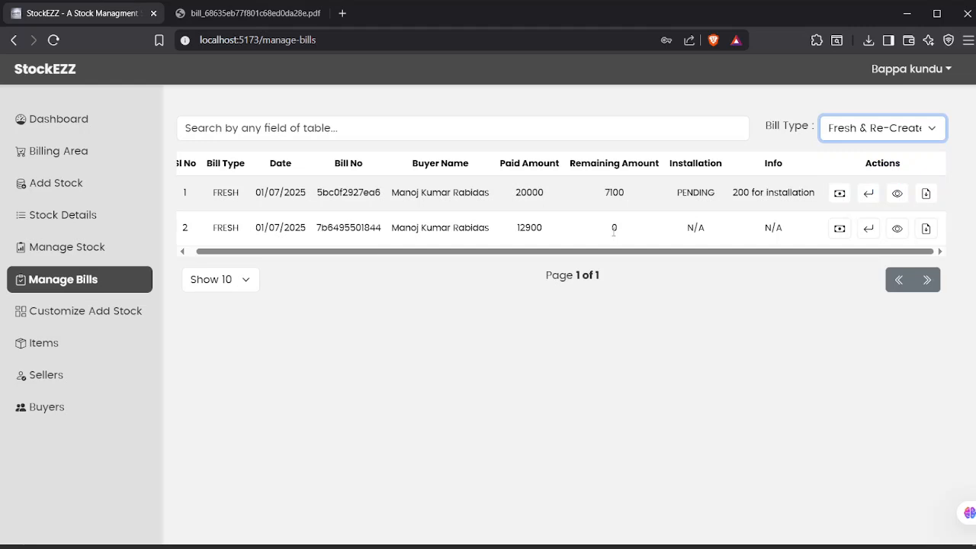
mouse_move(841, 253)
mouse_down()
mouse_move(774, 246)
mouse_move(845, 253)
mouse_up()
click(791, 227)
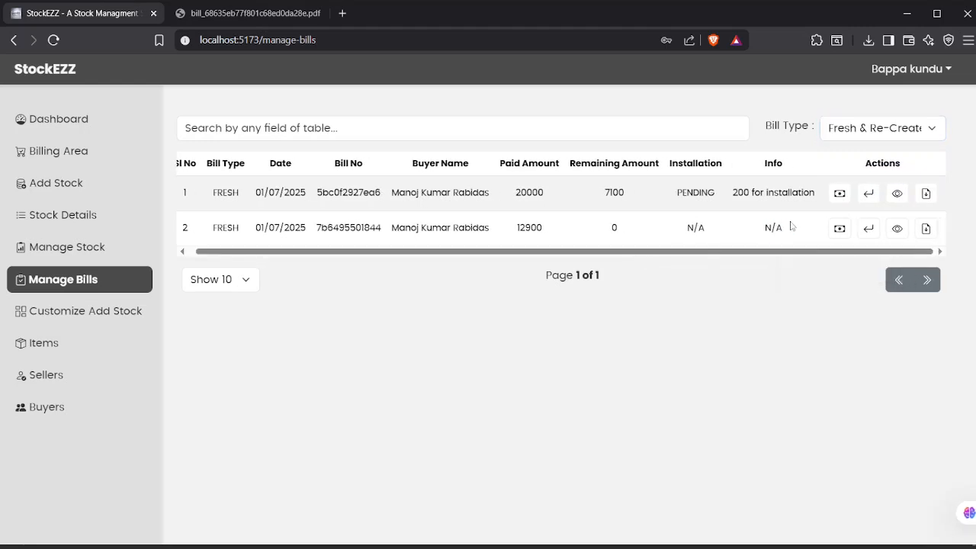
Open the first bill's payment details and review its totals, installment entry and remaining amount
click(839, 195)
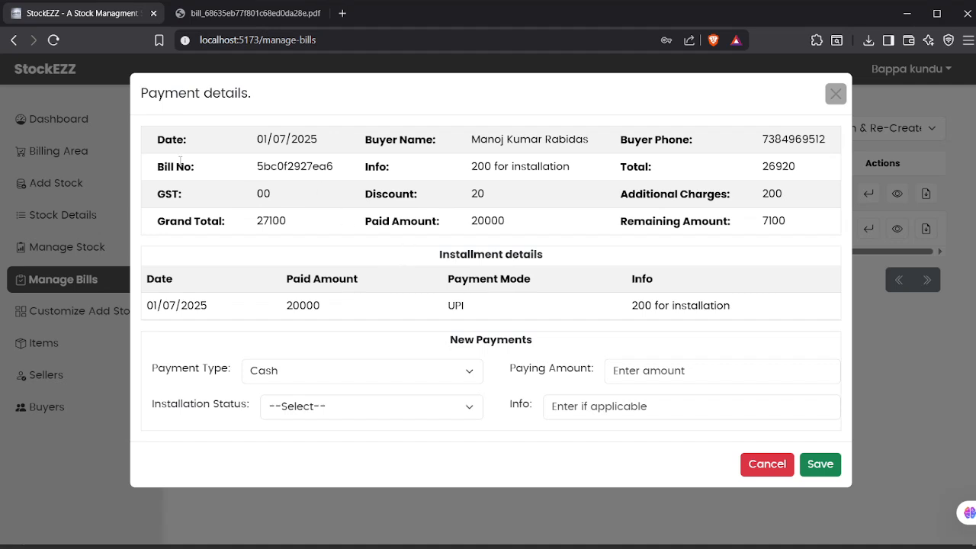
drag(157, 140, 792, 225)
click(792, 225)
drag(147, 303, 748, 308)
click(743, 307)
drag(762, 221, 796, 224)
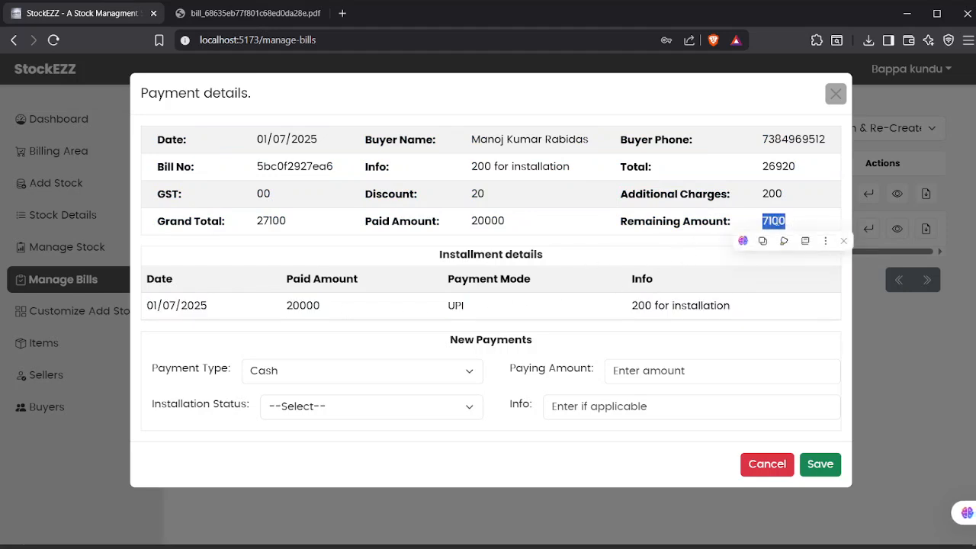
click(773, 222)
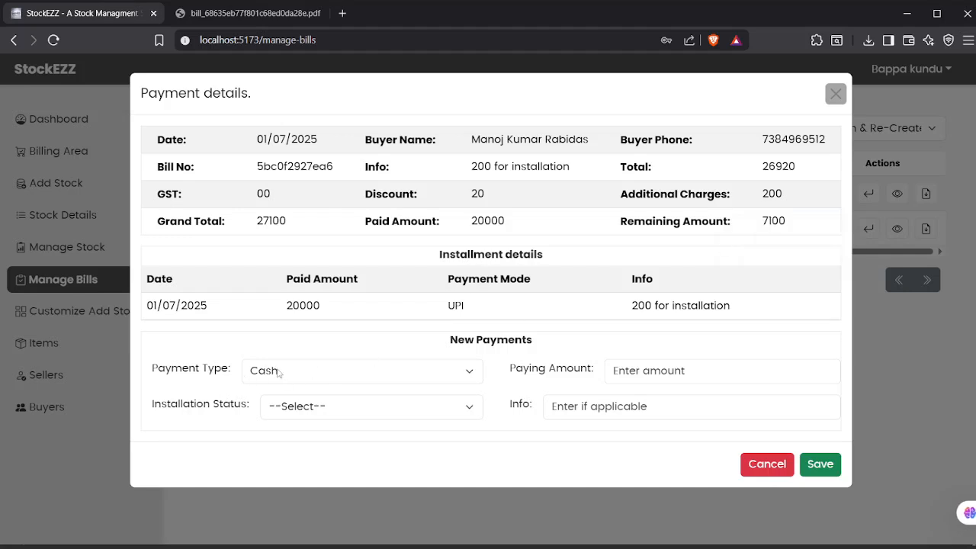
Record a cash payment of 5000 on the first bill with the info note "paid 5000", leaving installation status unselected, and save it
click(674, 371)
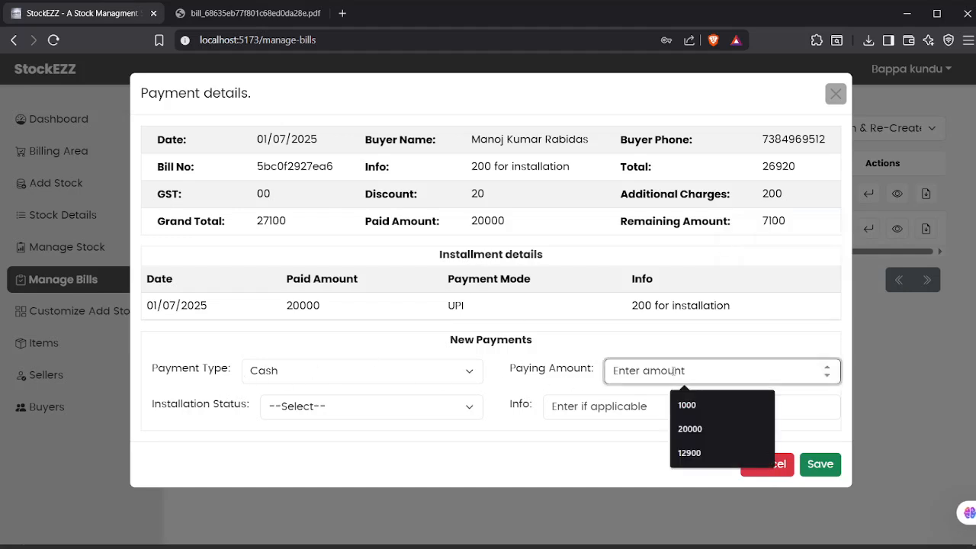
text(5000)
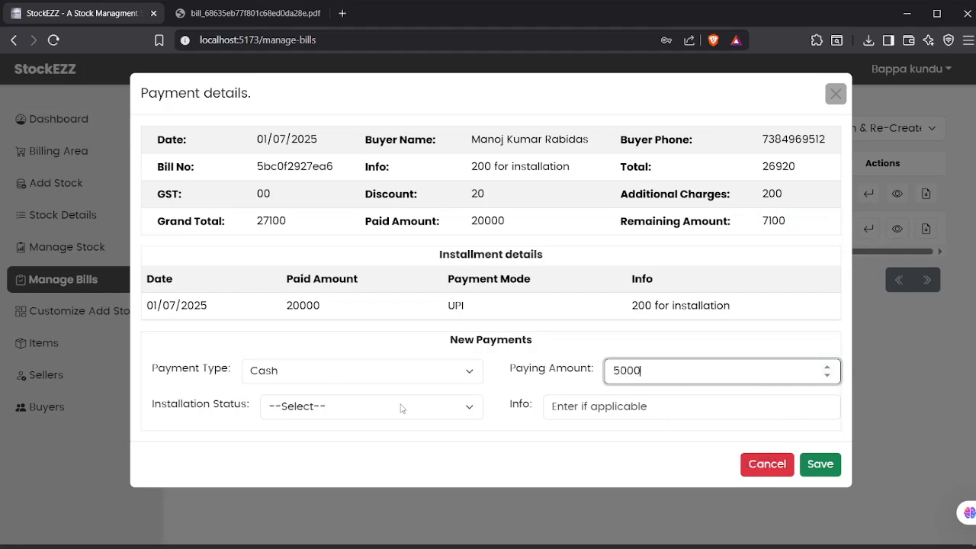
click(377, 408)
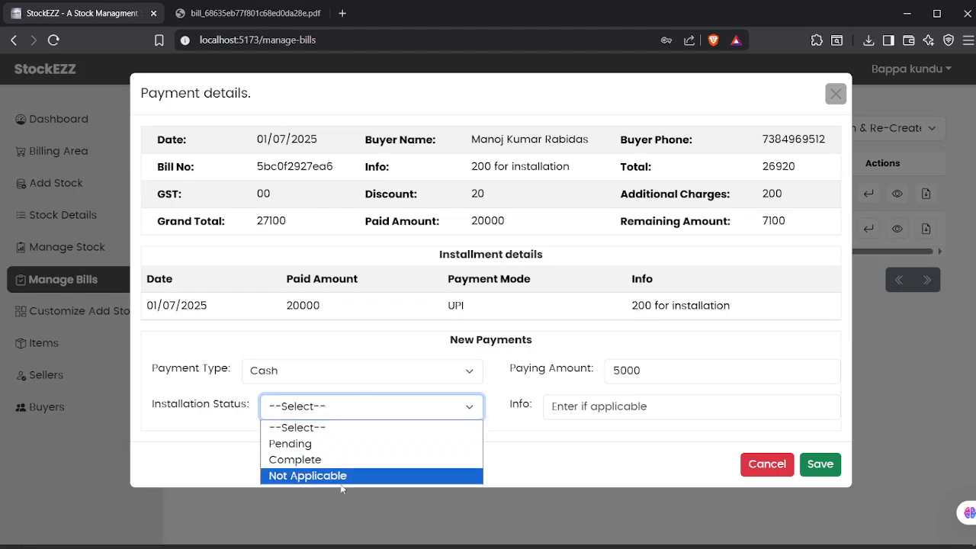
click(370, 409)
click(371, 409)
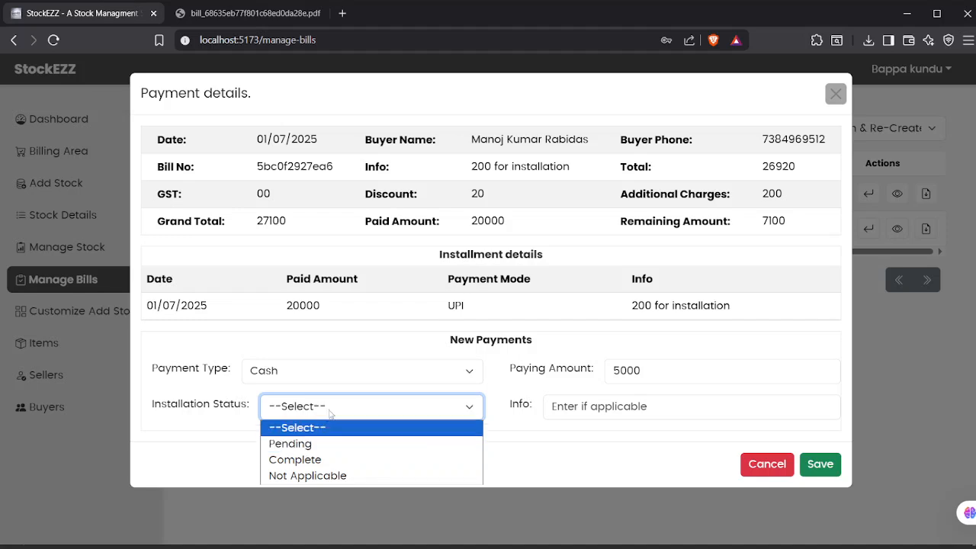
click(333, 408)
click(663, 404)
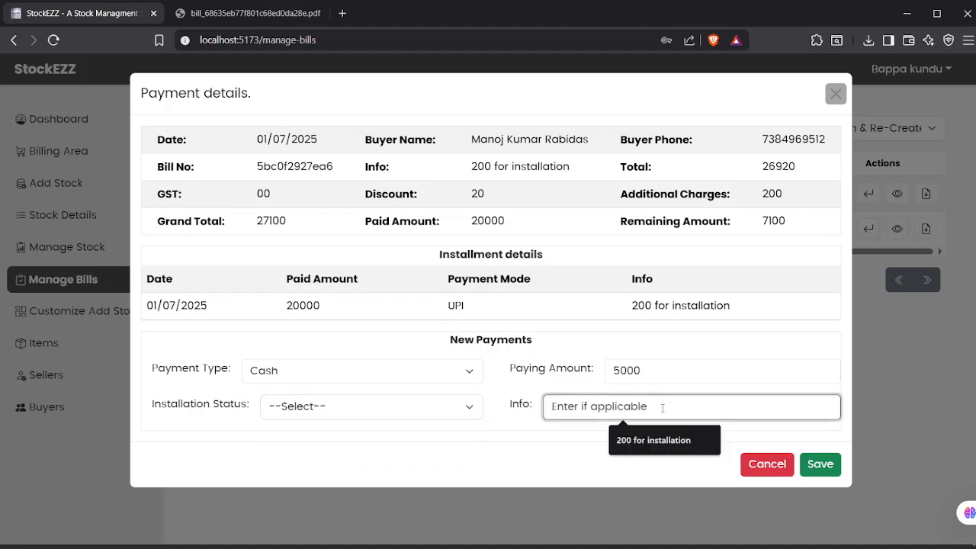
text(paid 5000)
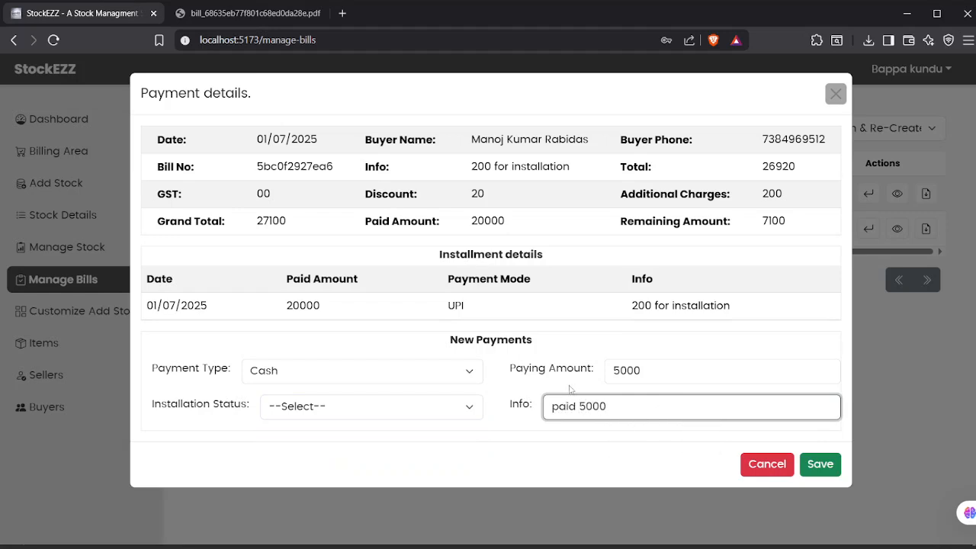
click(818, 464)
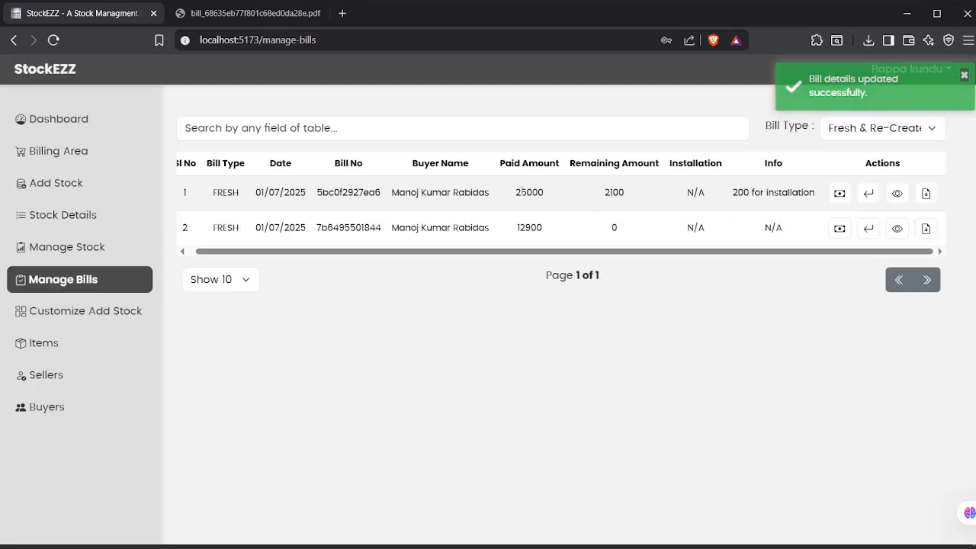
Check the first bill's remaining amount and new installment entry in its payment details, and close them without adding another payment
drag(605, 193, 625, 193)
click(631, 192)
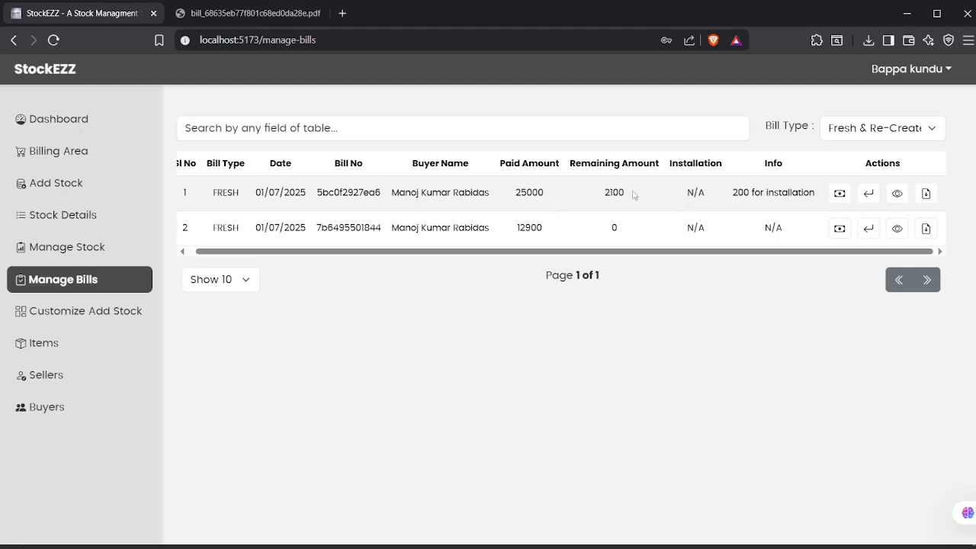
click(839, 193)
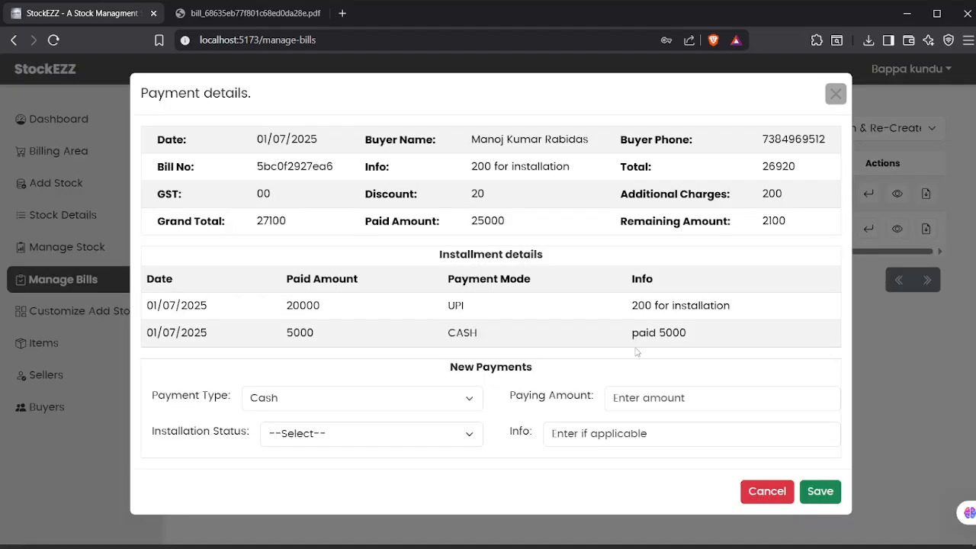
drag(284, 335, 703, 343)
click(318, 340)
click(286, 336)
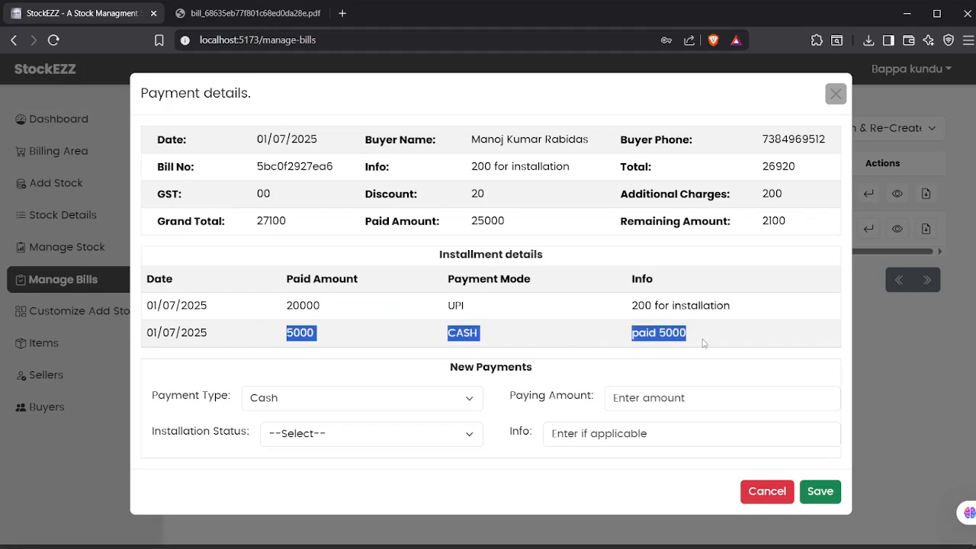
click(702, 344)
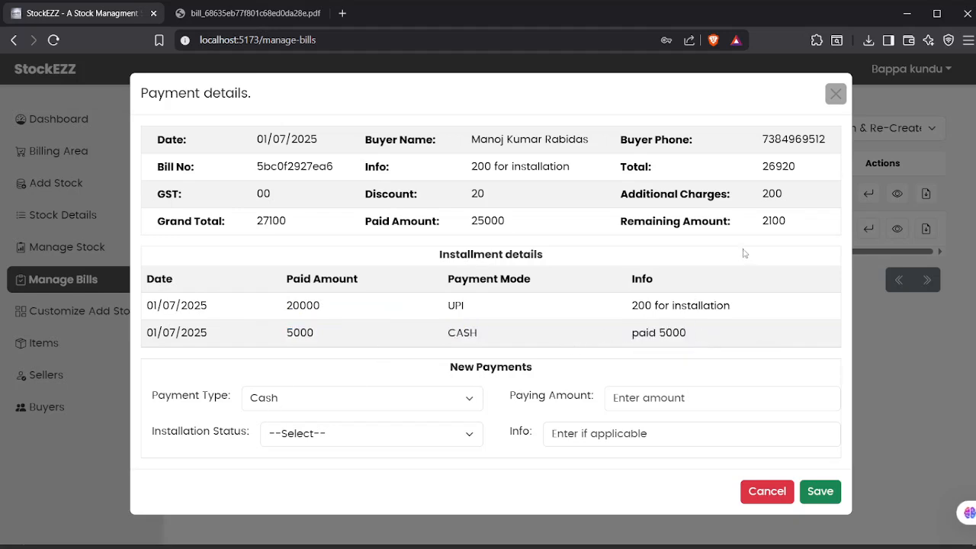
drag(763, 221, 800, 222)
click(797, 225)
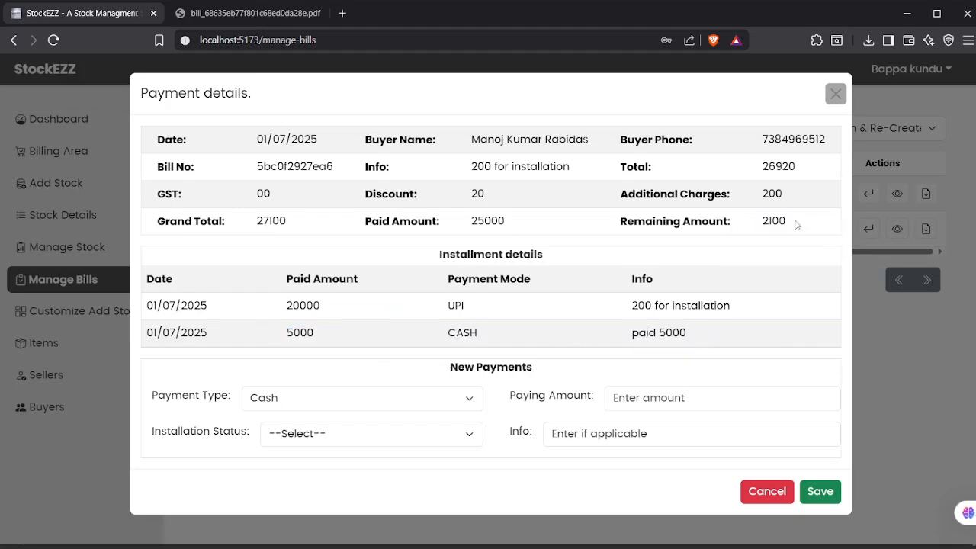
click(706, 396)
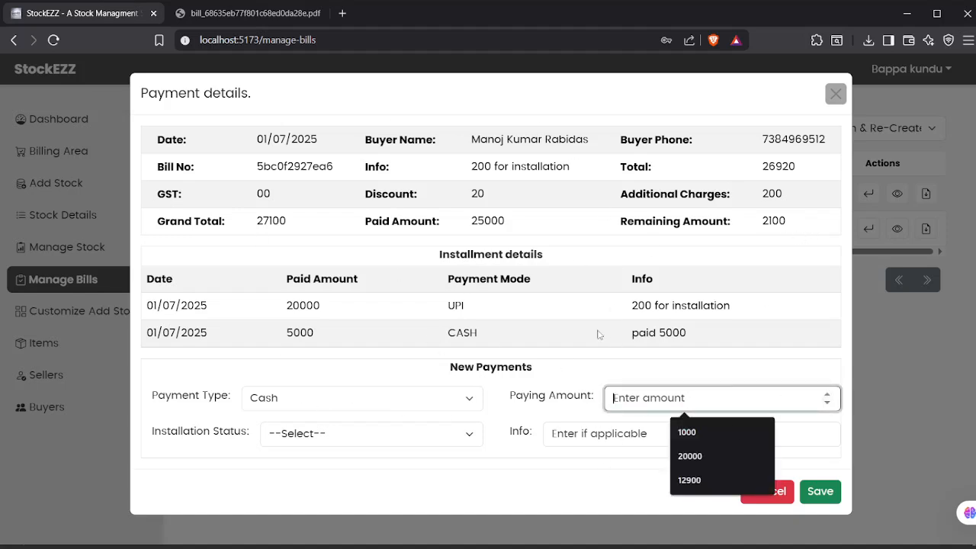
click(775, 354)
click(766, 492)
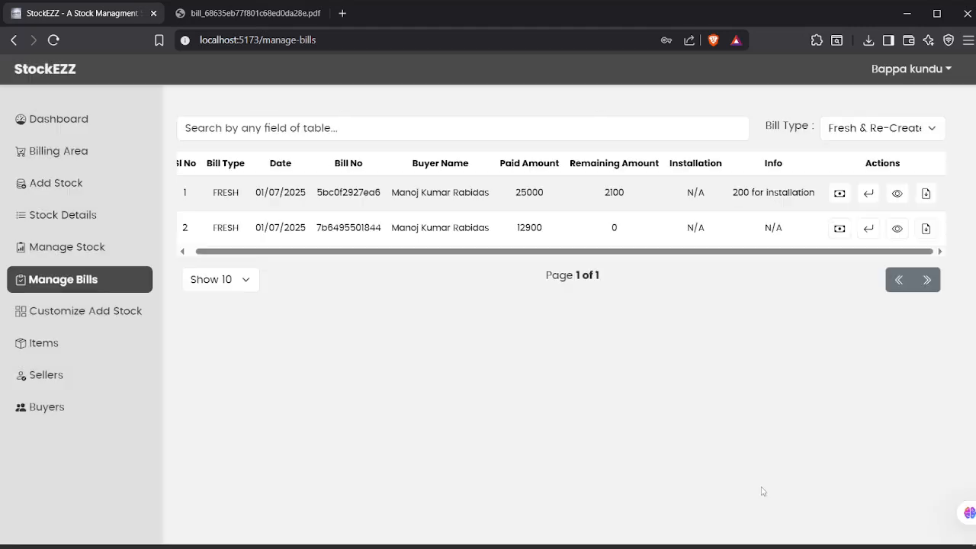
View the second bill's payment details, check its remaining amount and installment entry, and close them
click(834, 233)
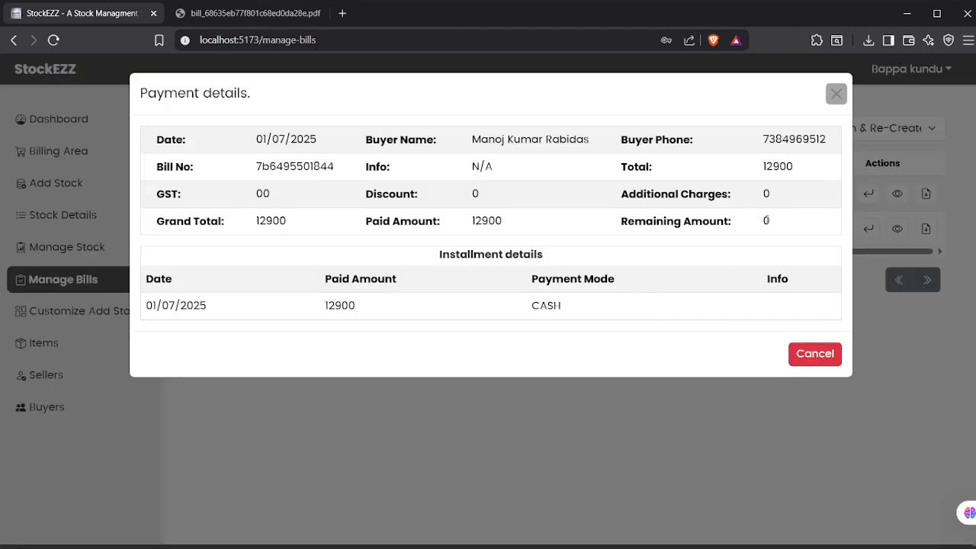
drag(767, 220, 791, 221)
click(415, 342)
click(812, 356)
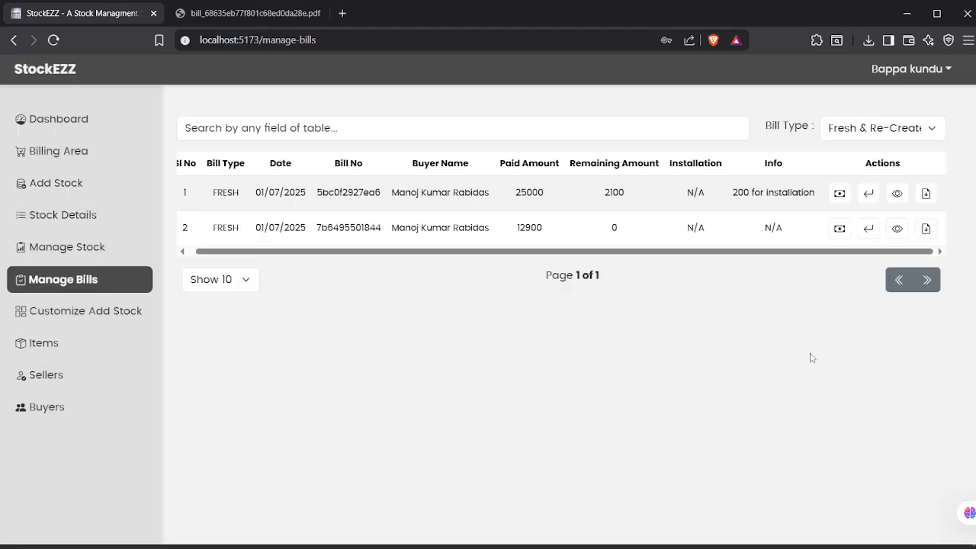
Open the first bill's payment details, examine the installation status options for a new payment, and close without saving
click(838, 196)
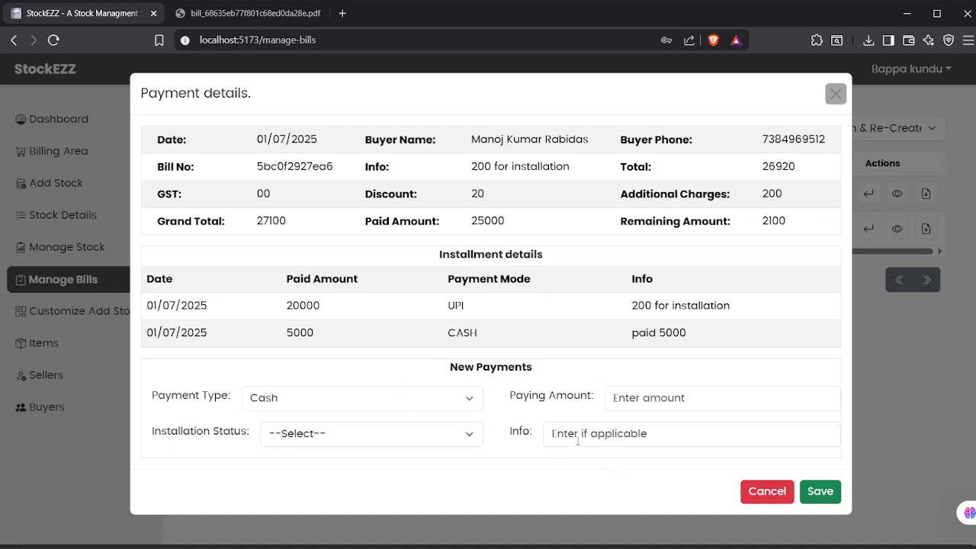
click(378, 436)
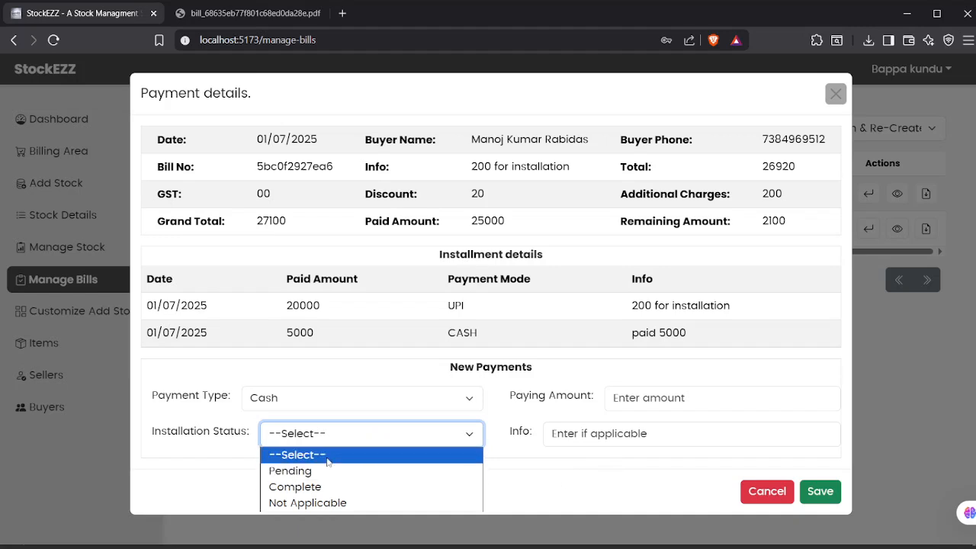
click(643, 482)
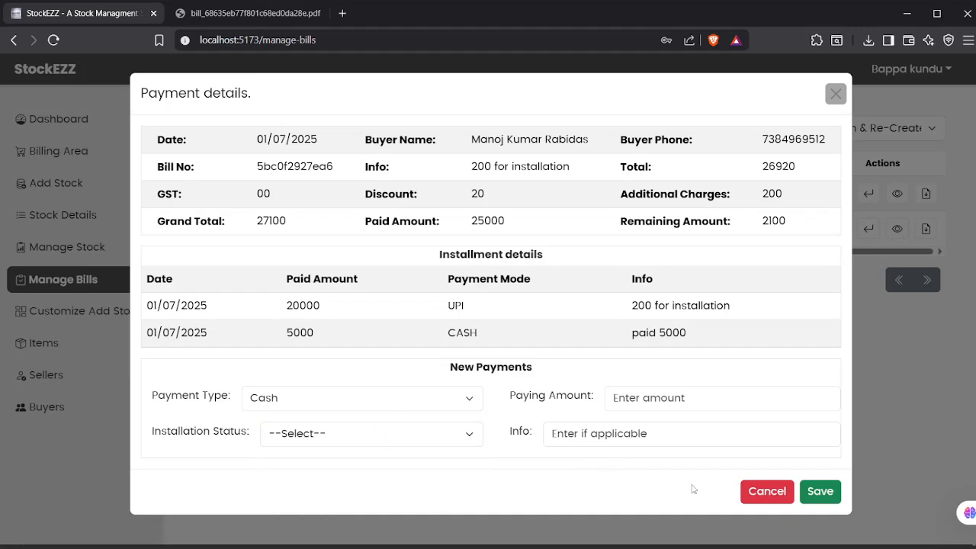
click(767, 492)
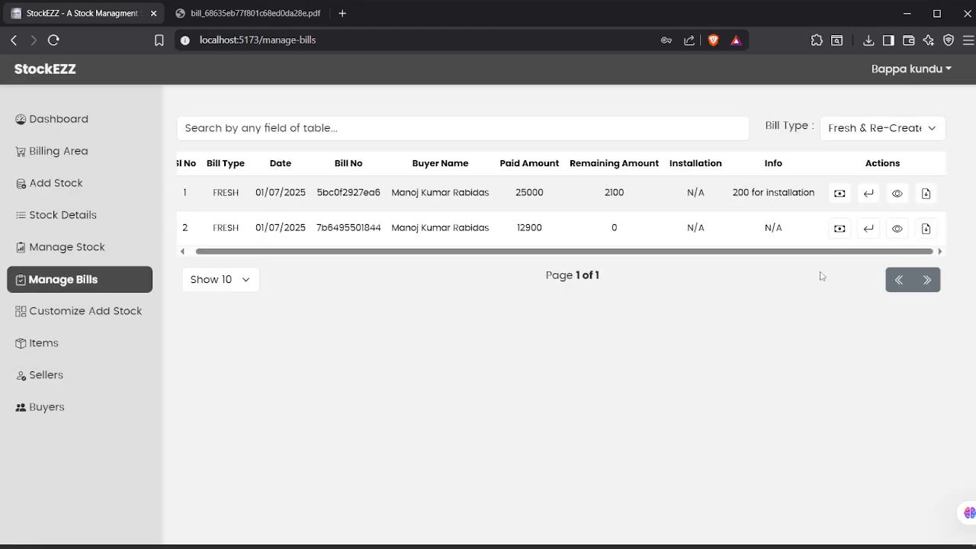
Open the first bill's full view, review its items, totals and both installment entries, and return to the bill list
click(897, 193)
scroll(487, 297, down, 3)
scroll(610, 416, up, 2)
scroll(325, 368, down, 2)
drag(200, 294, 849, 327)
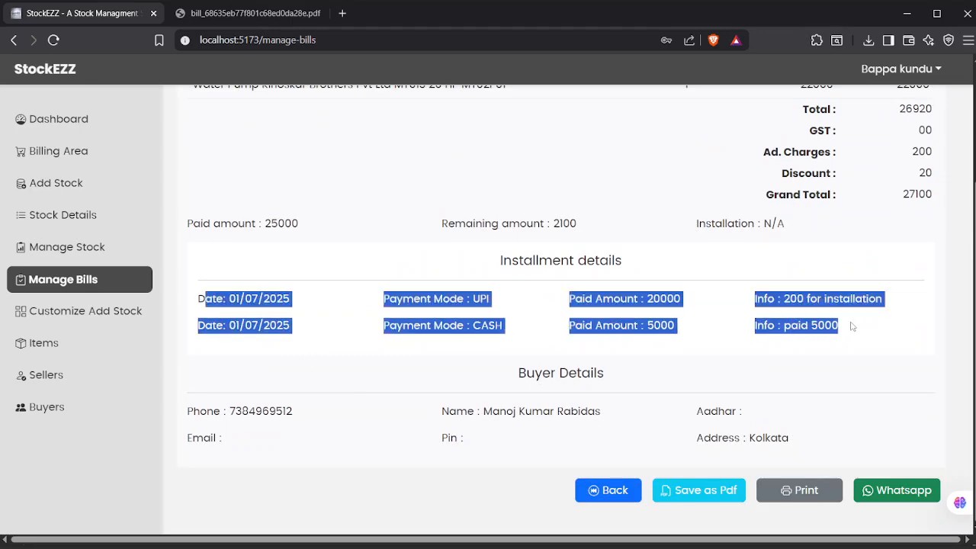
click(868, 320)
scroll(867, 313, up, 2)
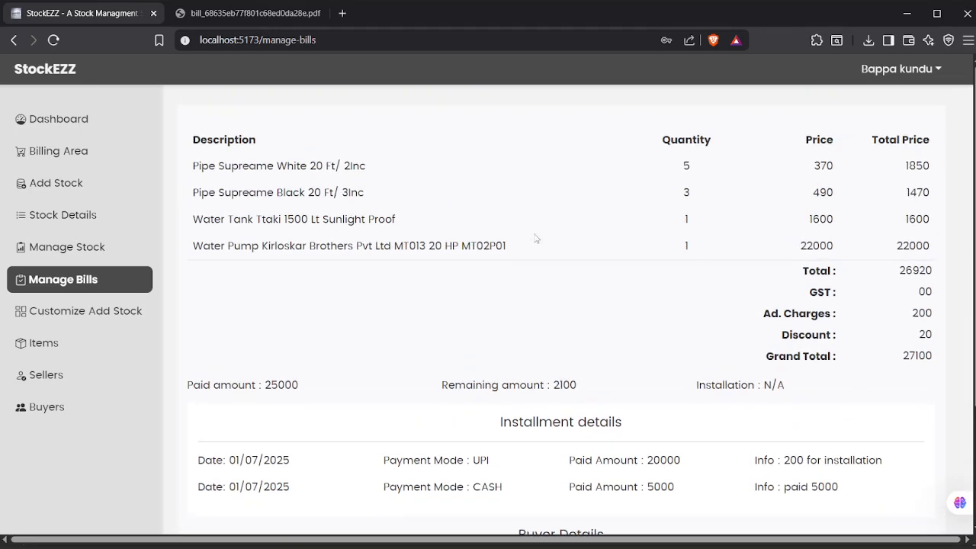
scroll(909, 295, down, 2)
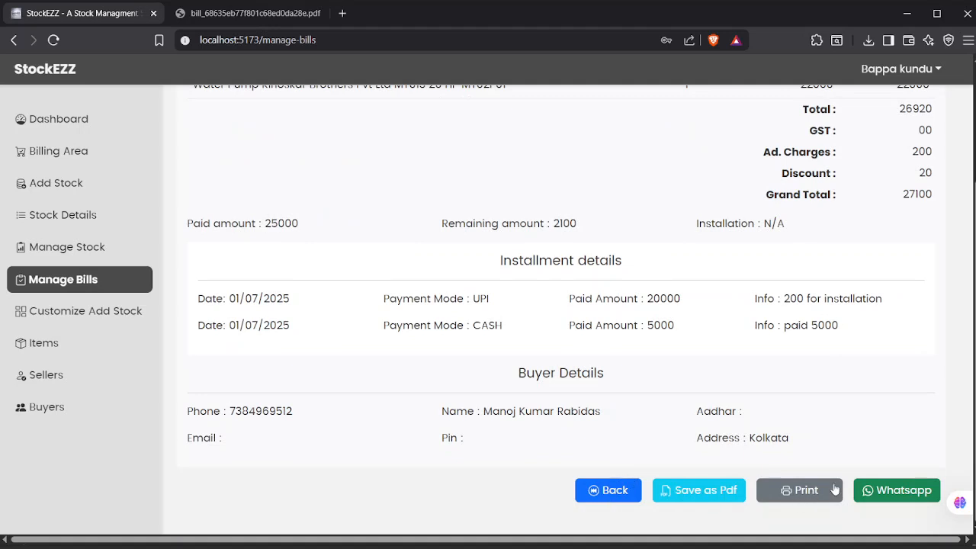
click(594, 489)
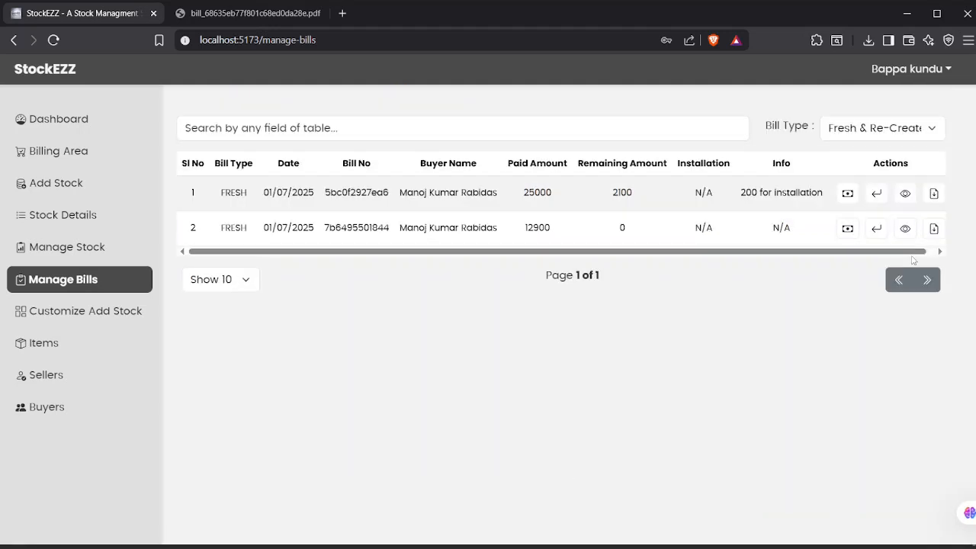
Download the second bill as a PDF to the Downloads folder under its suggested file name, and open the file
click(935, 193)
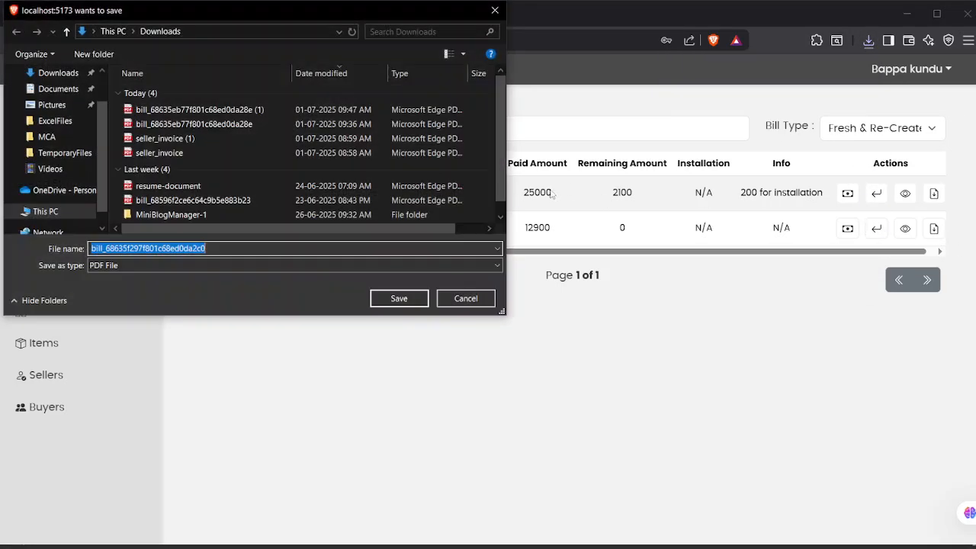
click(421, 293)
click(869, 42)
click(754, 102)
Examine the downloaded bill PDF from header to buyer details, including the bill type heading
scroll(553, 304, down, 4)
scroll(671, 315, up, 4)
scroll(730, 333, down, 4)
scroll(710, 327, up, 4)
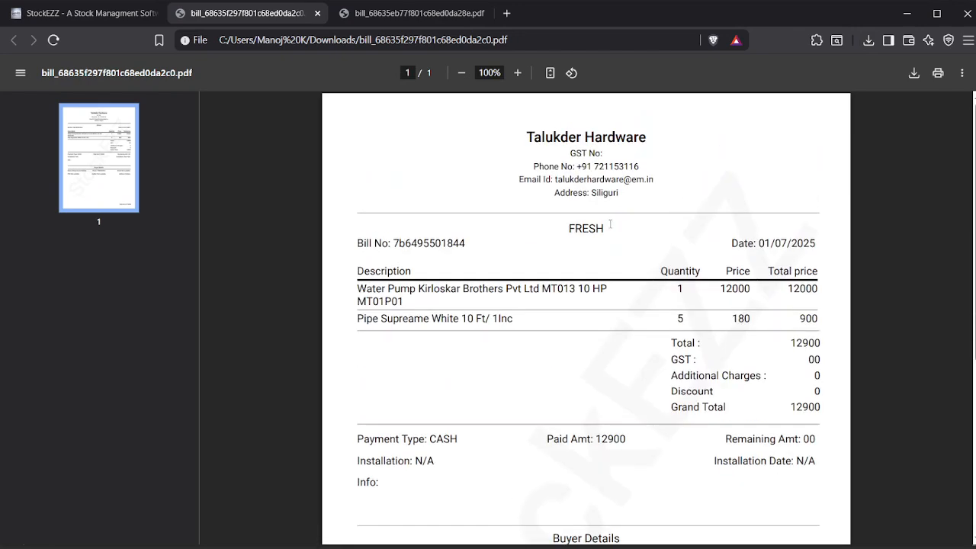
drag(611, 224, 561, 228)
click(560, 204)
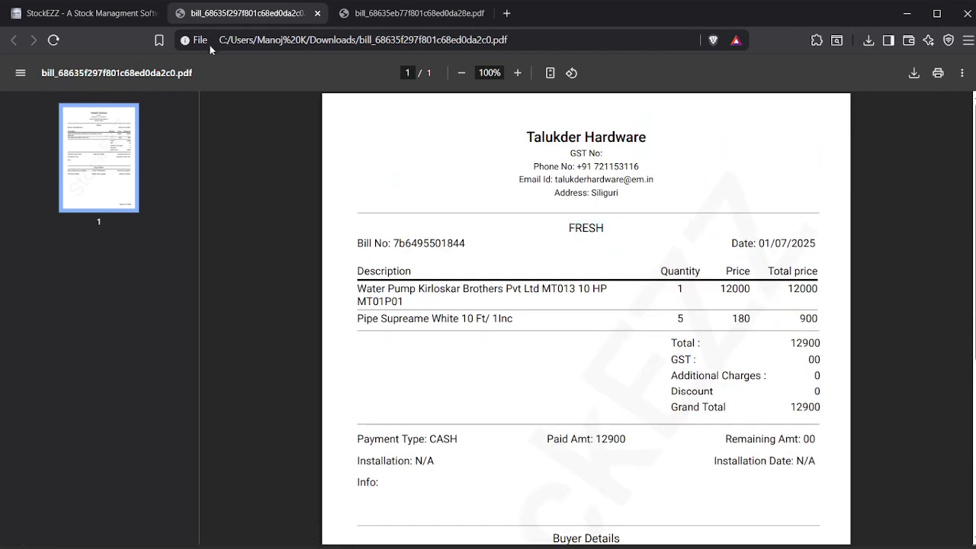
Back in StockEZZ, open returns for the second bill and select Pipe Supreame White 10 Ft/ 1Inc with a return quantity of 1
click(80, 13)
drag(841, 251, 851, 251)
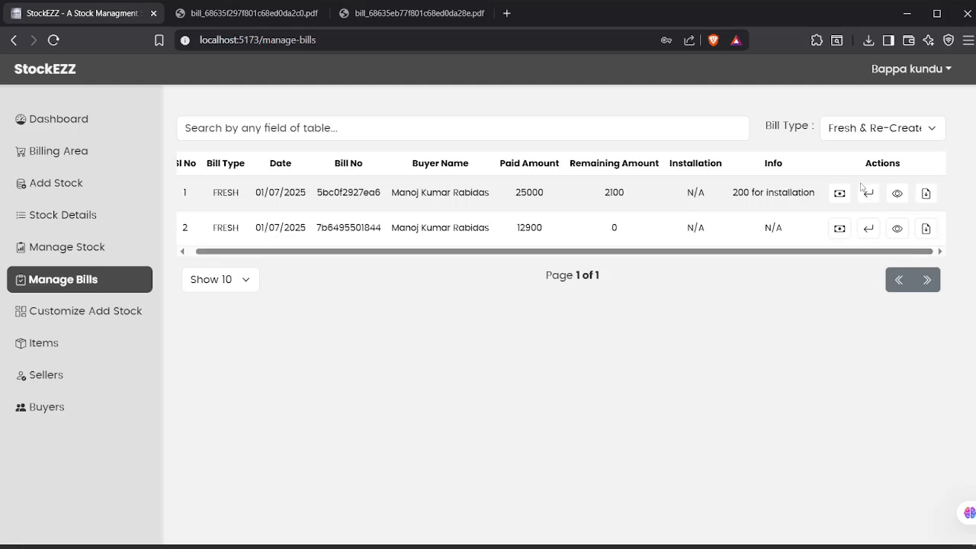
click(868, 230)
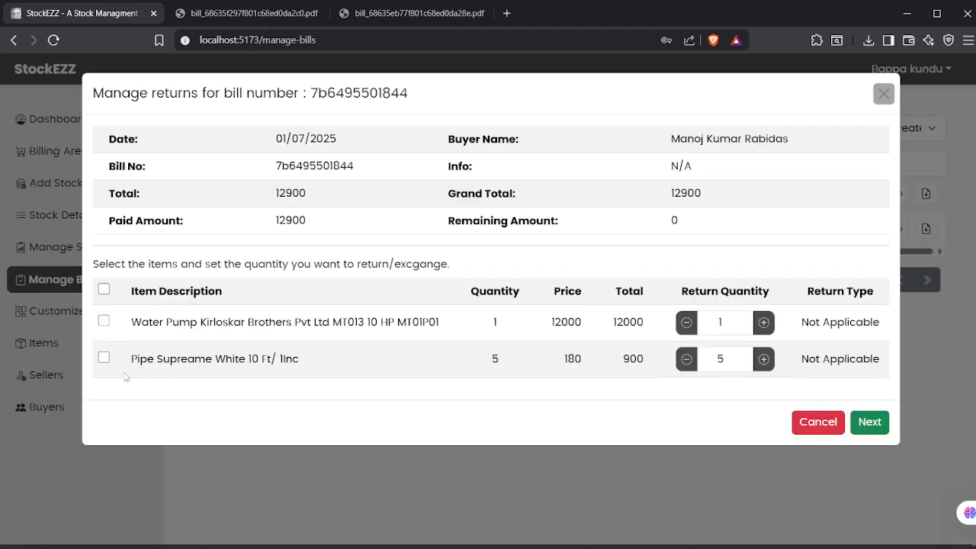
click(105, 359)
double_click(724, 358)
text(1)
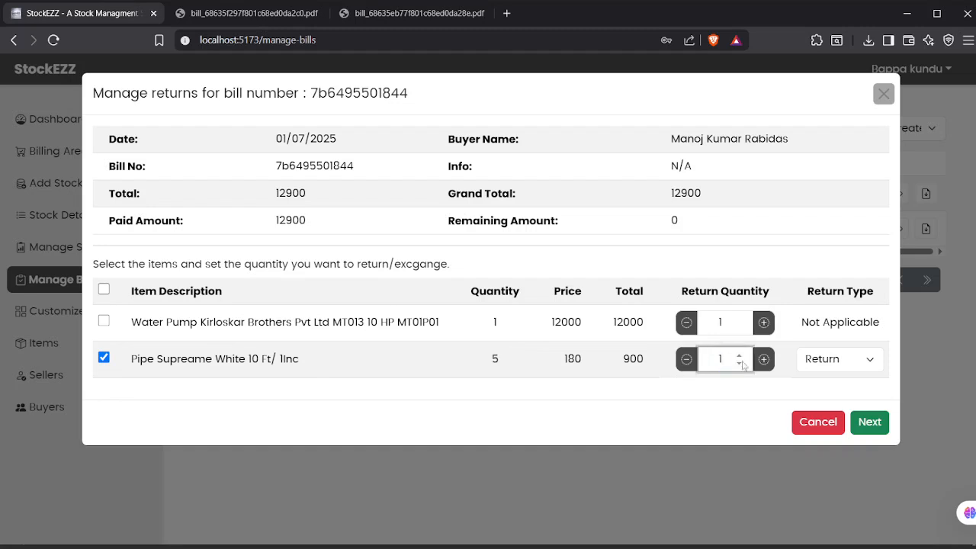
Check the return type options for the selected pipe, keep Return, and continue to the item replacement stage
click(829, 359)
click(829, 360)
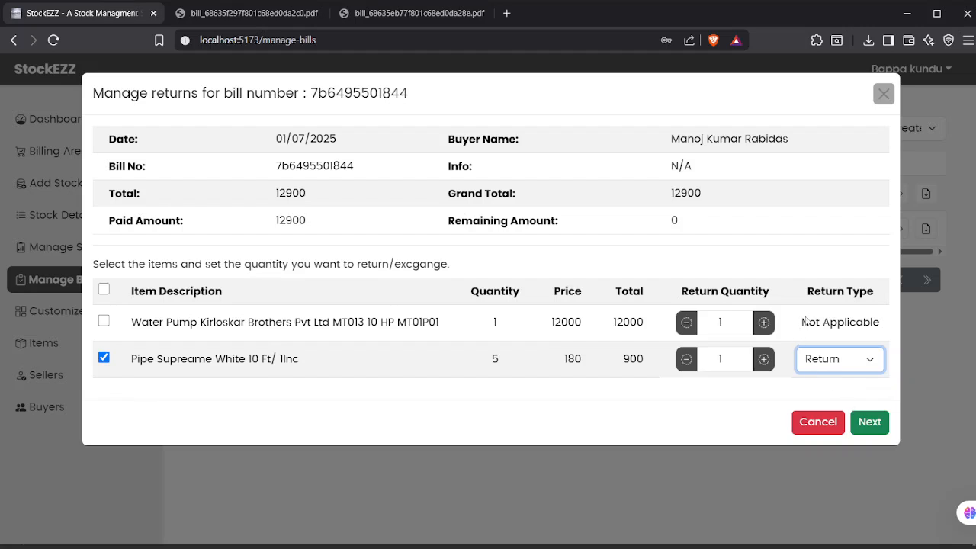
drag(248, 360, 289, 362)
click(305, 365)
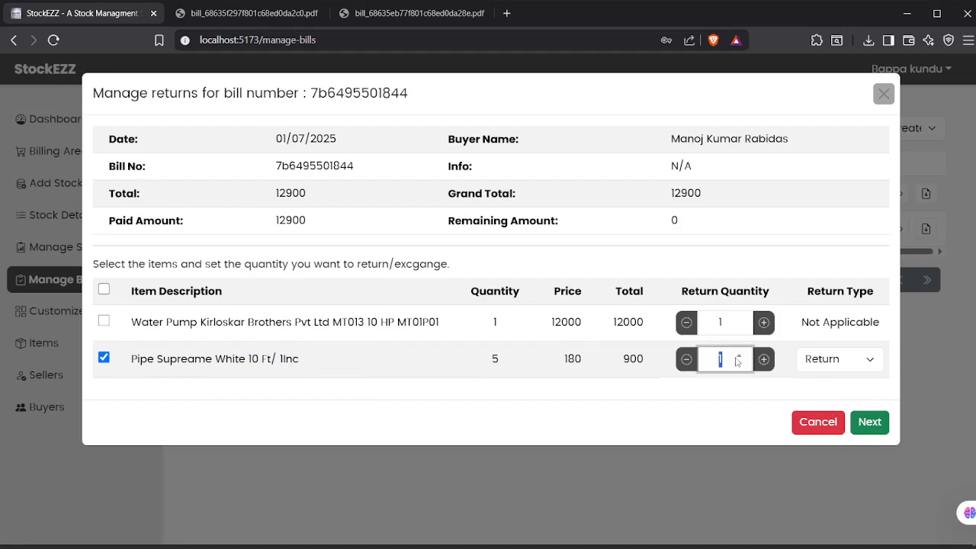
click(865, 359)
click(866, 380)
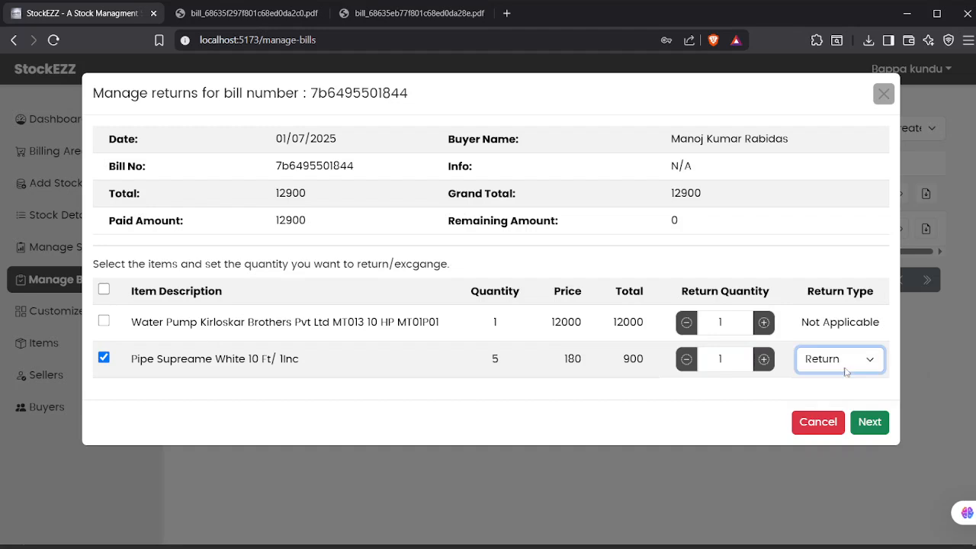
click(872, 422)
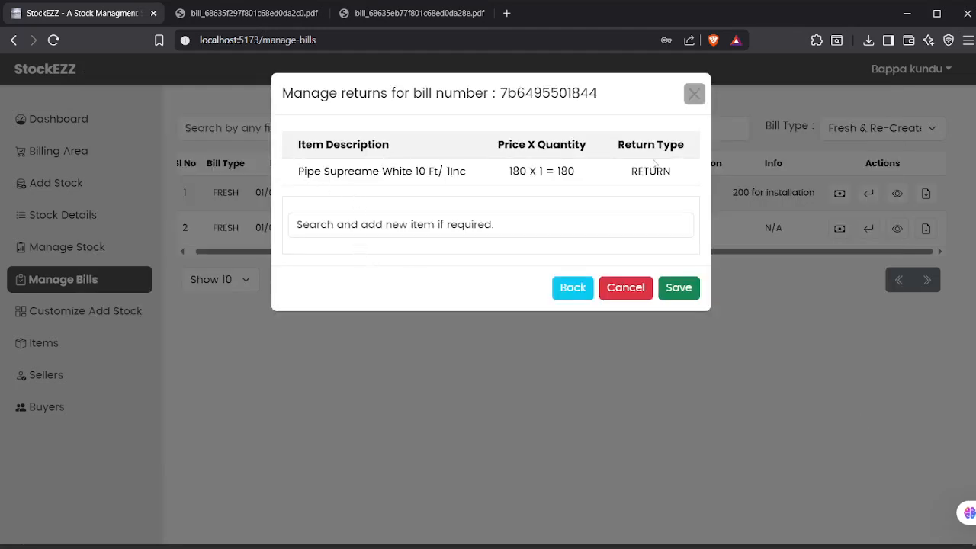
Search new items for "20 ft" and add Pipe Supreame White 20 Ft/ 2Inc with quantity 3
click(367, 221)
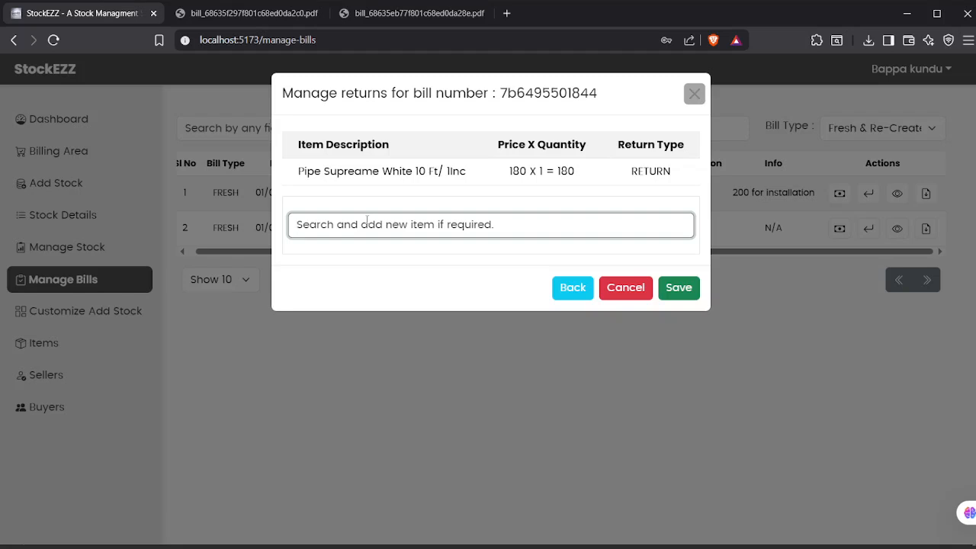
text(20)
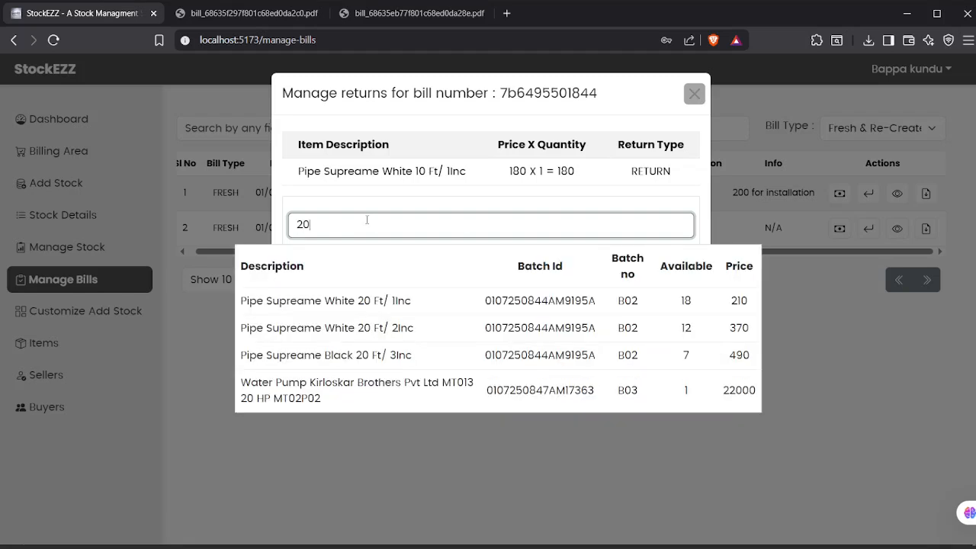
text( ft)
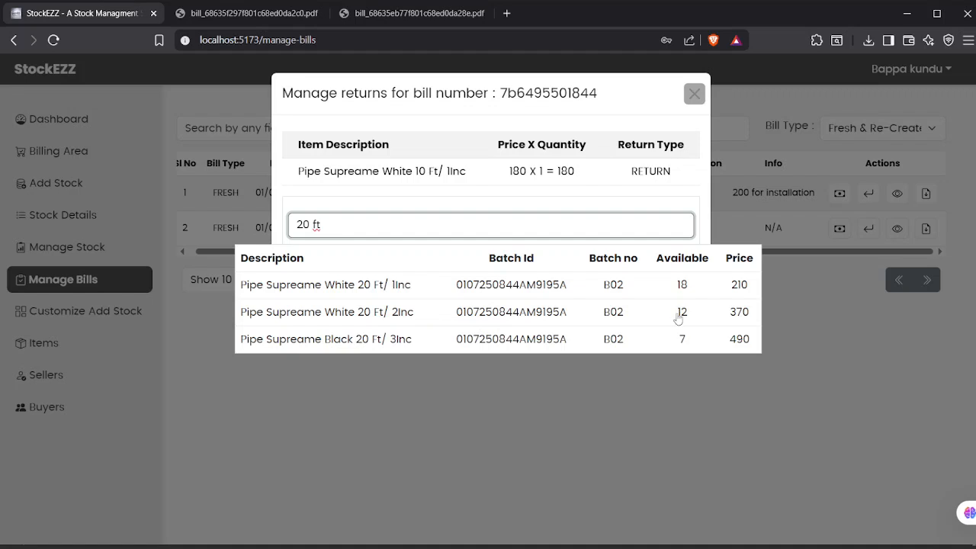
click(631, 316)
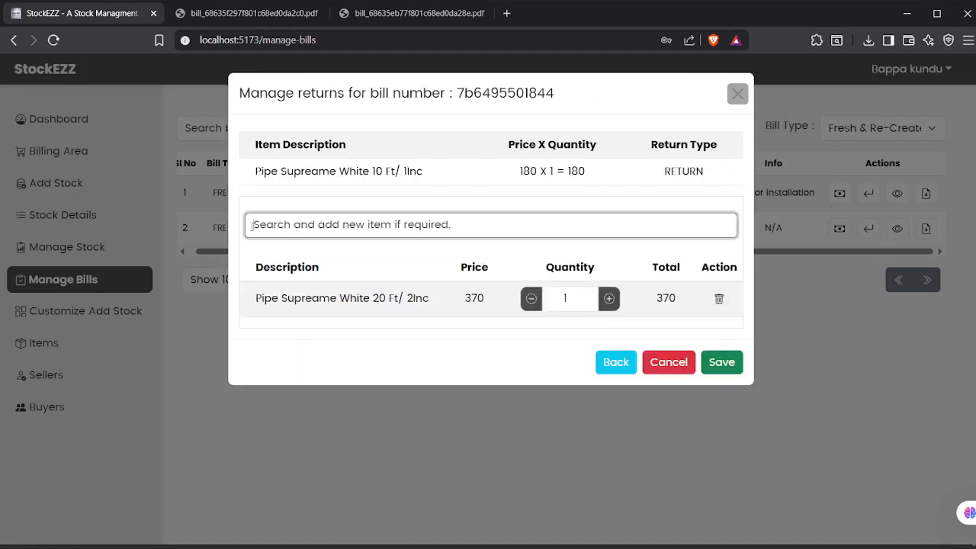
click(609, 299)
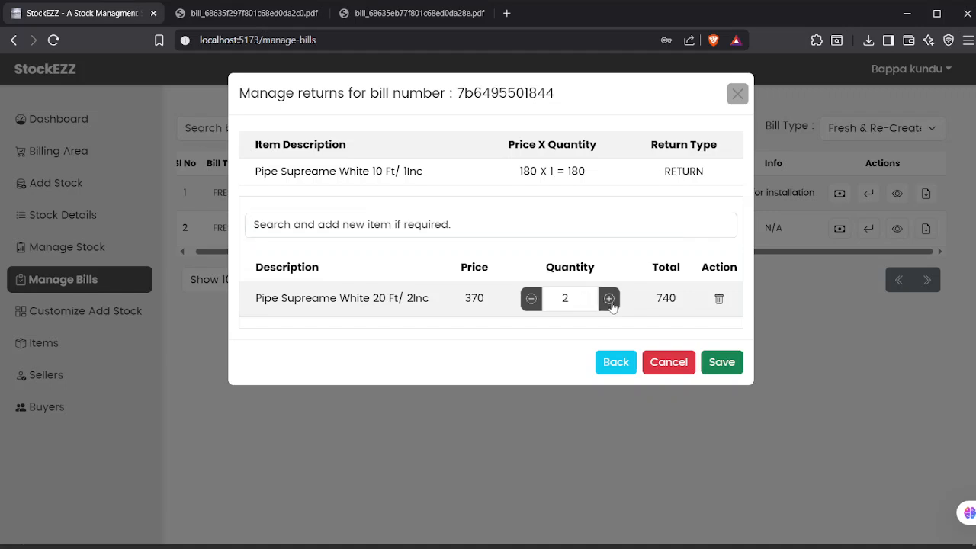
click(610, 302)
Search new items for "pip" and add Pipe Supreame Black 10 Ft/ 3 Inc with quantity 2
click(440, 222)
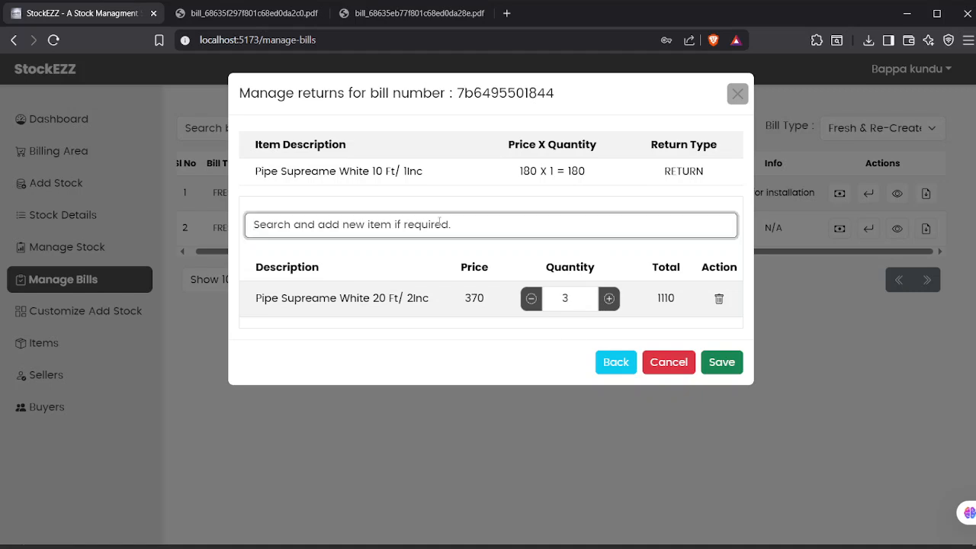
text(pip)
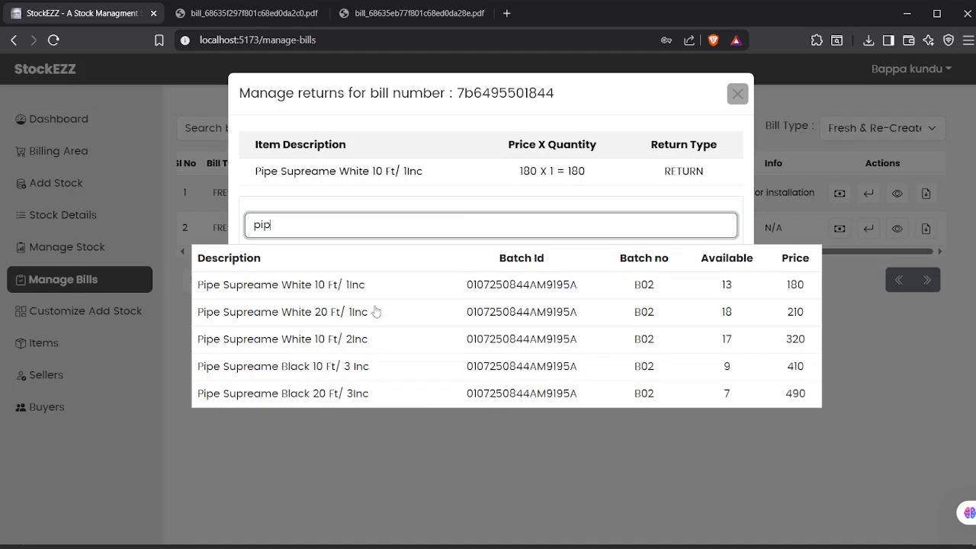
click(370, 367)
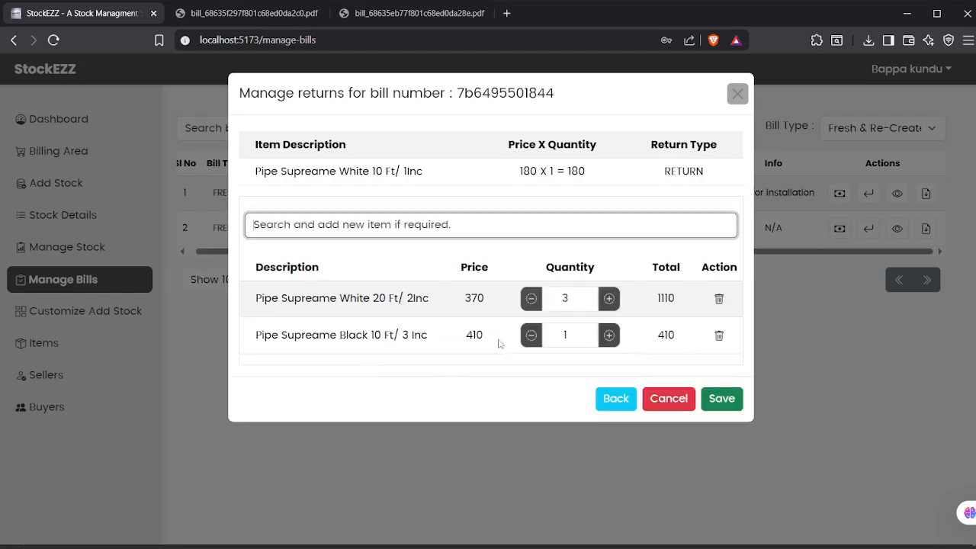
click(606, 341)
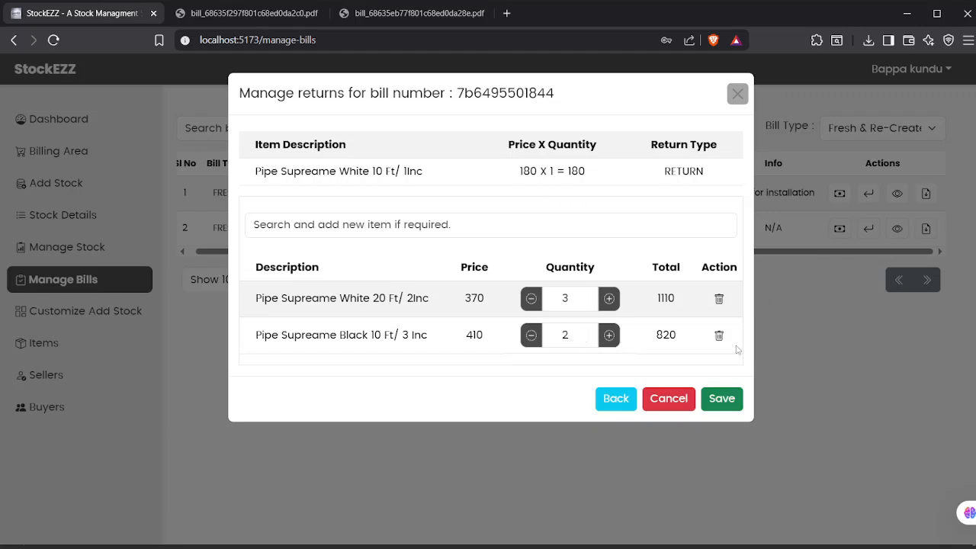
Review the returned pipe and the two added items, save the return, and check the second bill's type in the list
drag(259, 171, 715, 180)
click(260, 293)
drag(258, 297, 427, 336)
click(424, 334)
click(722, 399)
drag(209, 223, 264, 229)
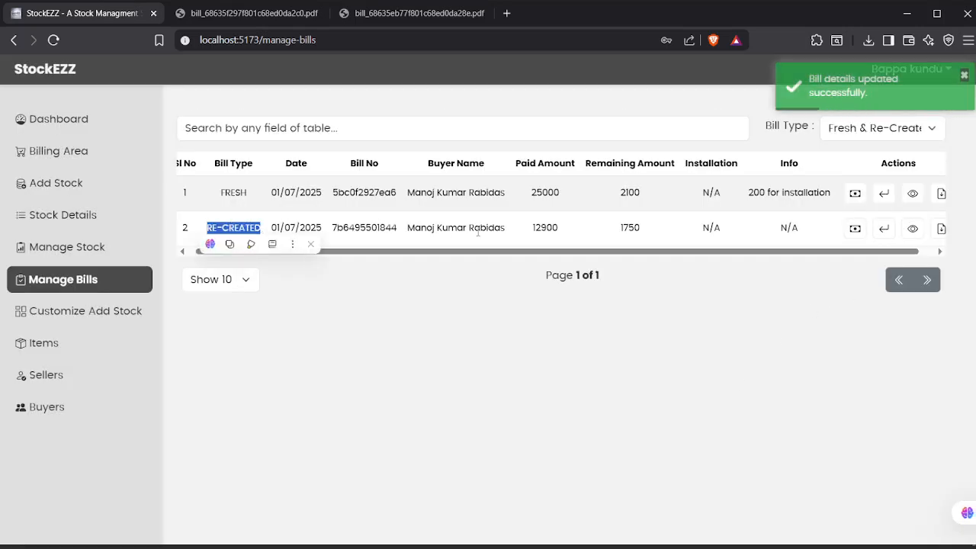
click(478, 232)
Open the second bill's full view and examine its updated item quantities, totals, remaining amount and installment details
drag(854, 250, 870, 253)
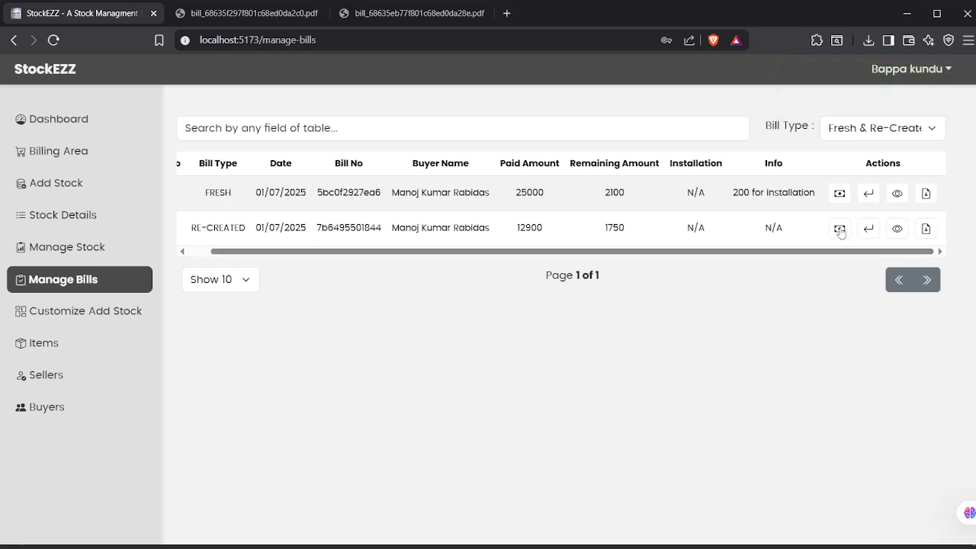
click(898, 229)
scroll(602, 328, down, 2)
scroll(586, 328, up, 2)
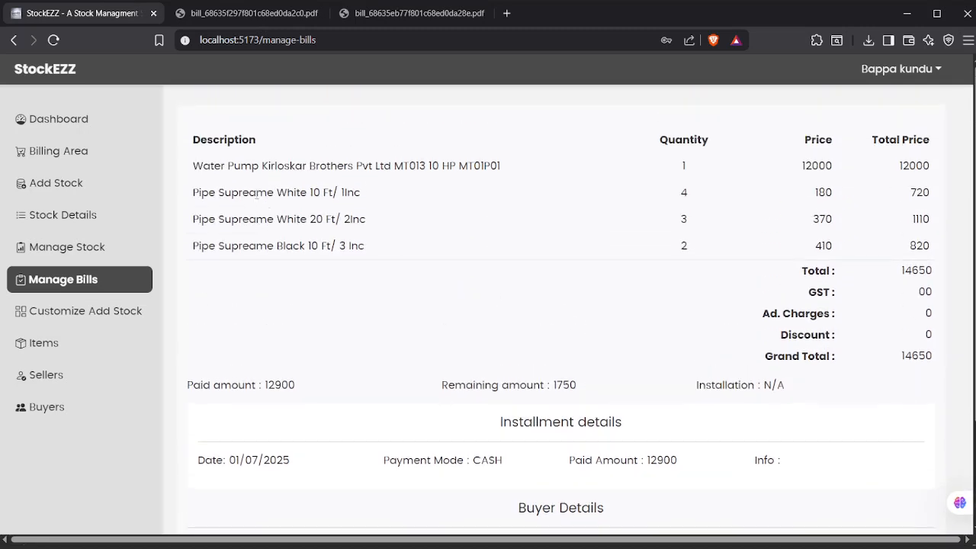
drag(194, 191, 372, 249)
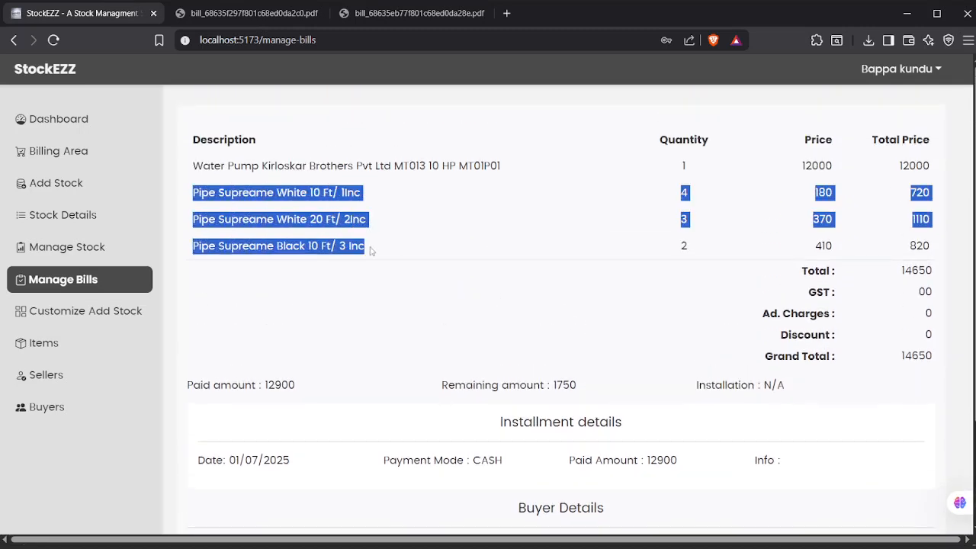
click(370, 248)
scroll(371, 248, down, 2)
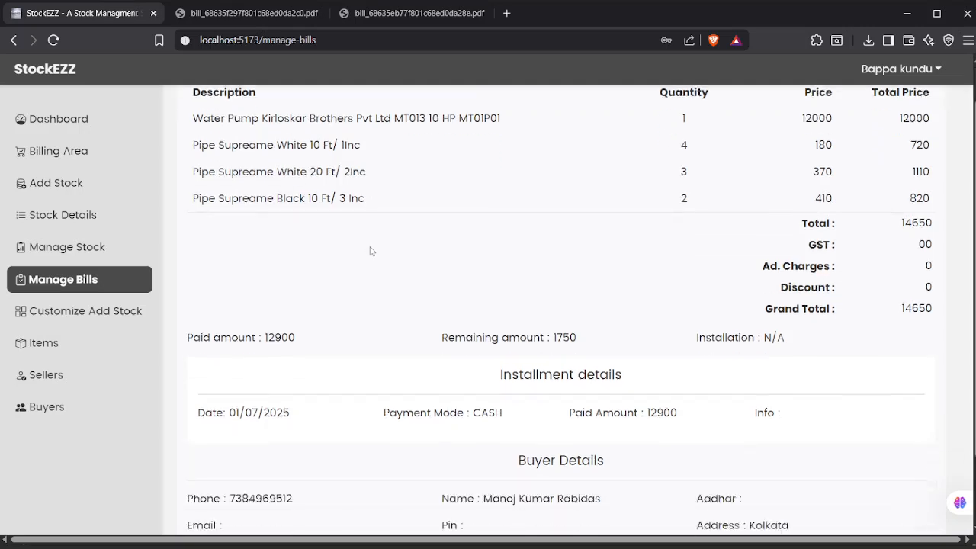
drag(195, 330, 795, 328)
click(795, 328)
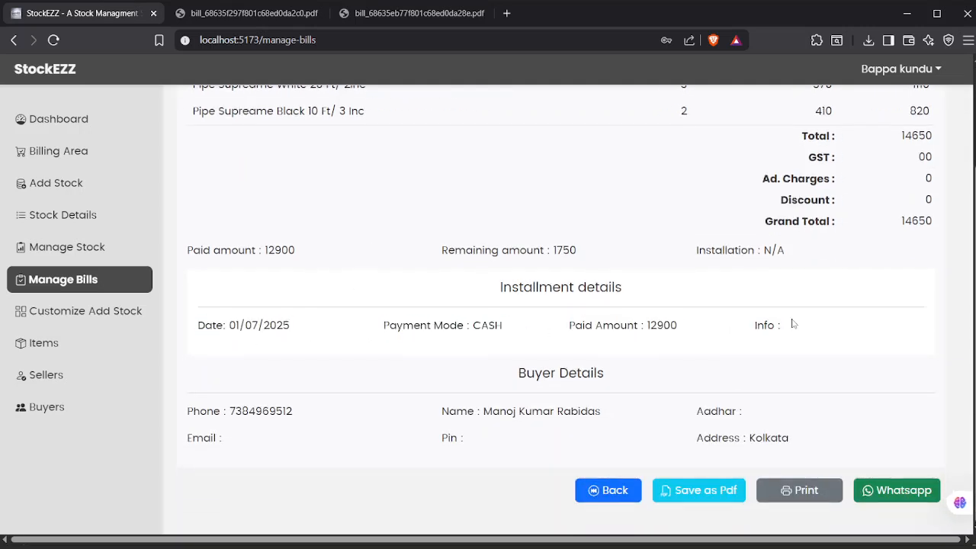
Recheck the second bill's items, totals, installment and buyer details, and return to the bill list
scroll(793, 327, up, 3)
scroll(818, 195, down, 3)
click(615, 494)
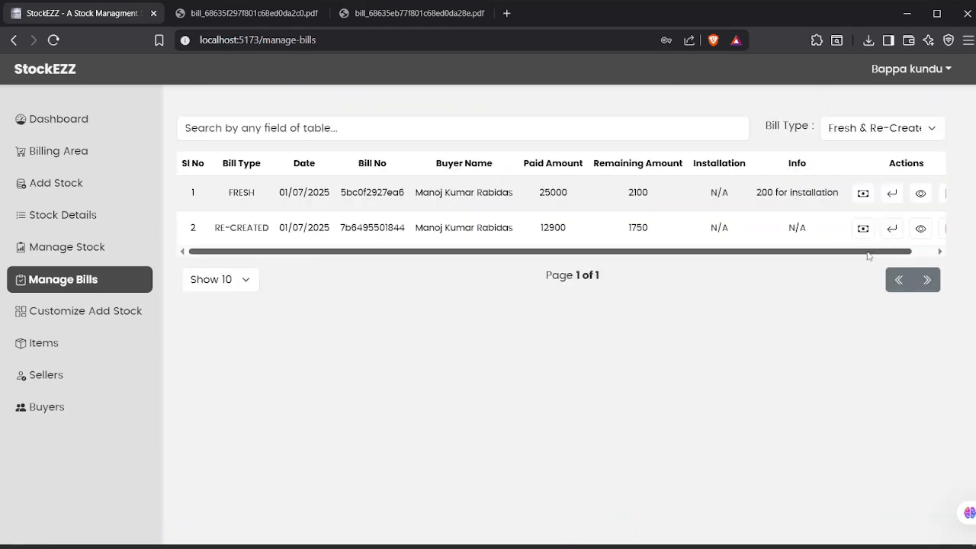
Open the re-created bill's payment details, check its remaining amount and new payment fields, and close without saving a payment
scroll(839, 248, right, 1)
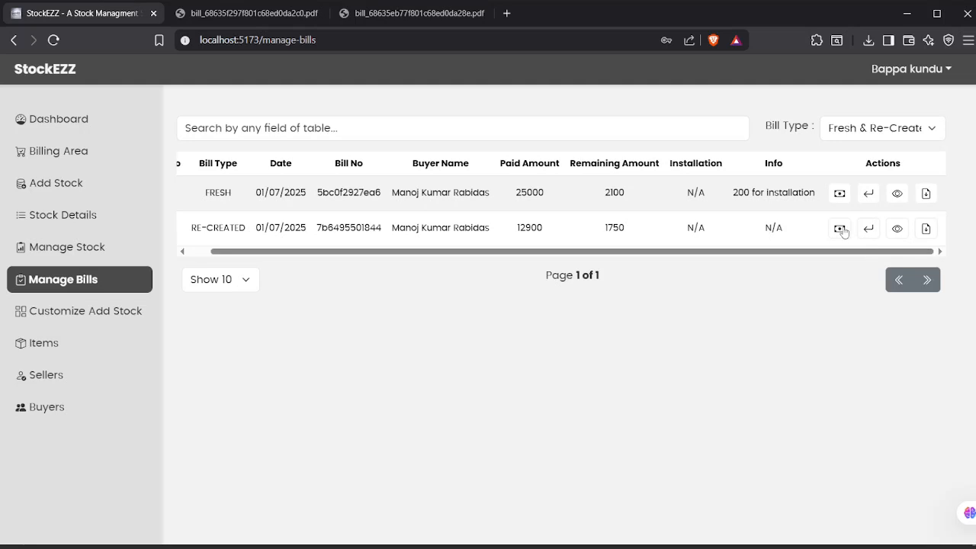
click(839, 229)
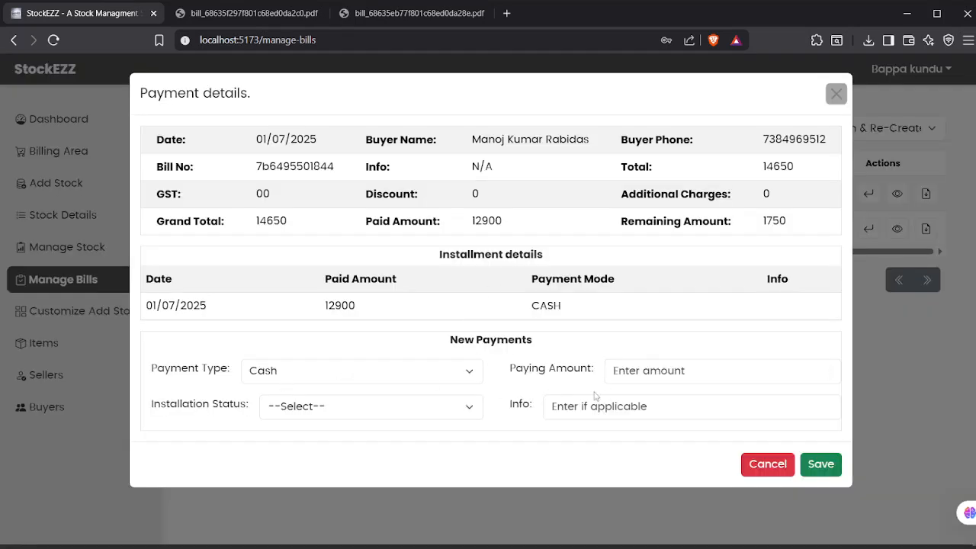
click(651, 371)
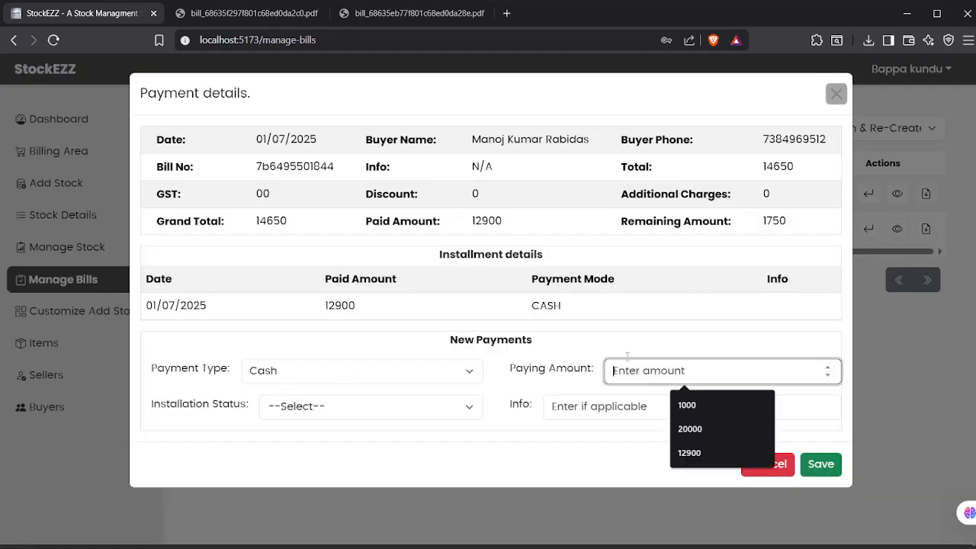
click(563, 353)
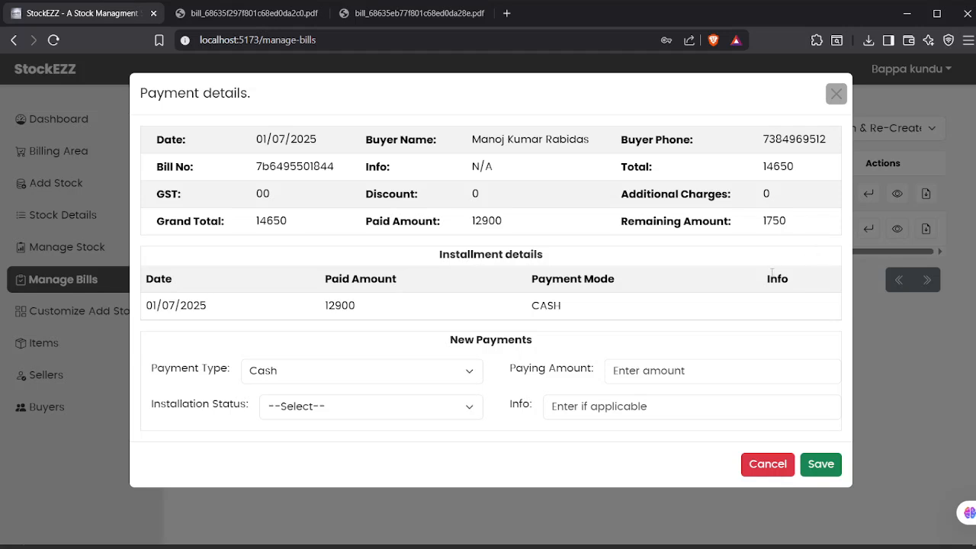
double_click(765, 221)
click(721, 341)
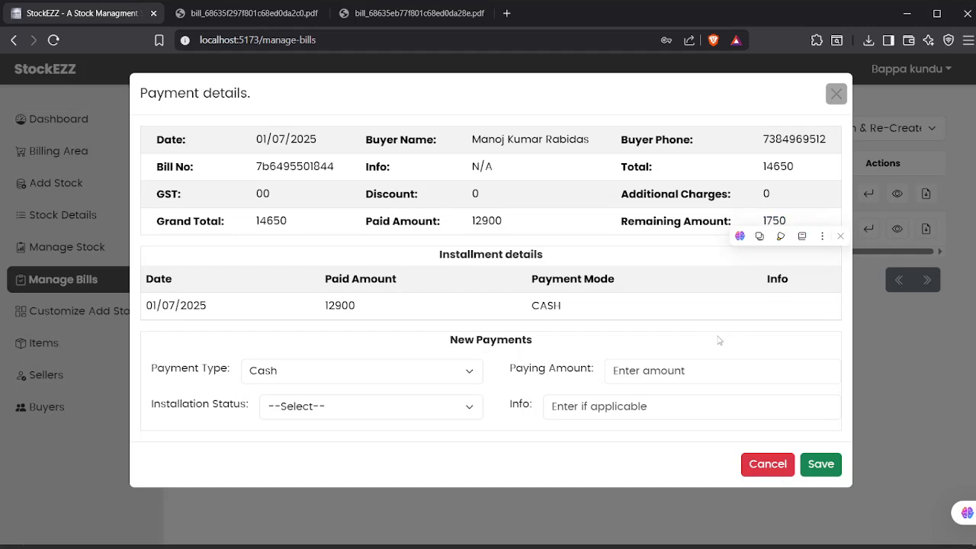
click(767, 465)
Filter the bill list to Only Cancelled and examine the cancelled bill's type, buyer, paid amount and installation status
drag(230, 250, 201, 250)
click(905, 130)
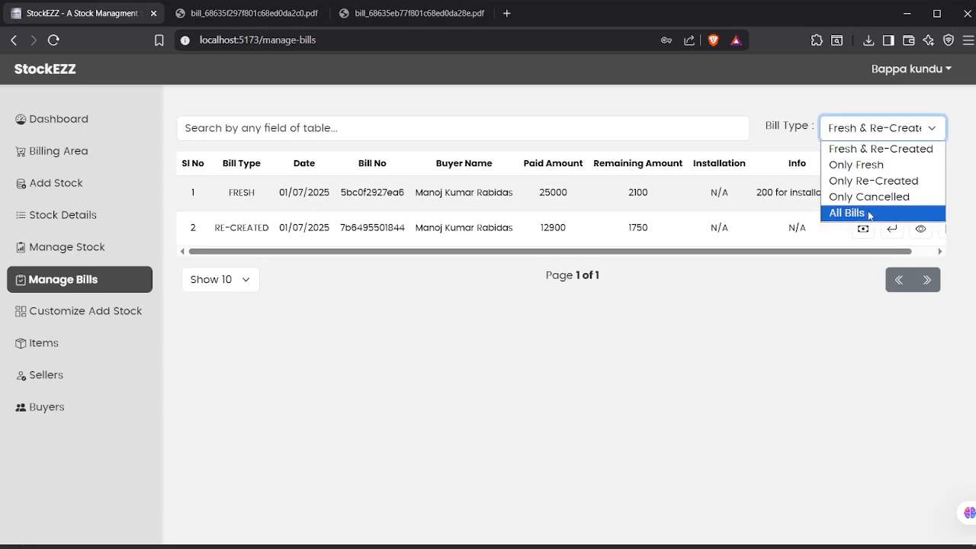
click(872, 197)
drag(222, 193, 805, 192)
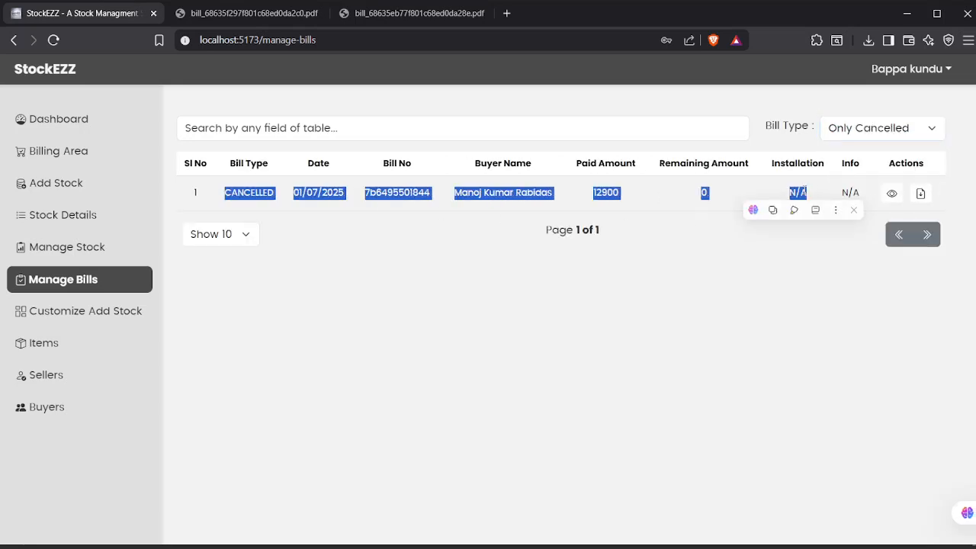
click(631, 197)
double_click(594, 192)
click(813, 188)
Open the cancelled bill's full view, examine its original items, and return to the bill list
click(891, 193)
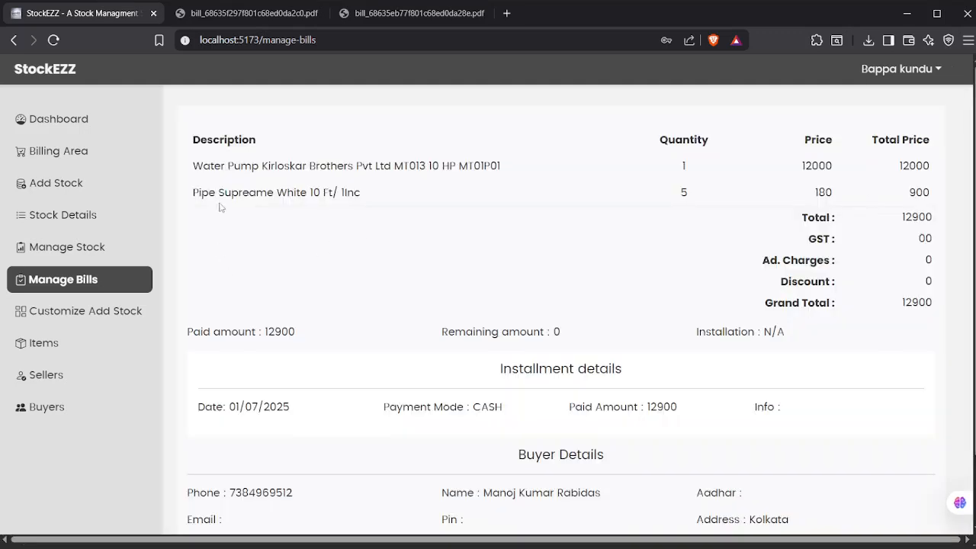
drag(196, 193, 207, 165)
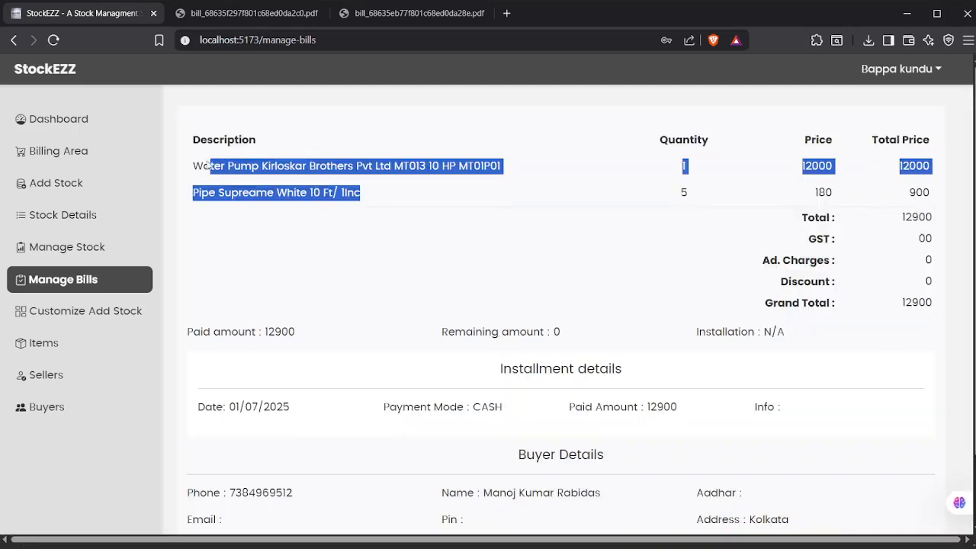
scroll(262, 386, down, 1)
click(614, 489)
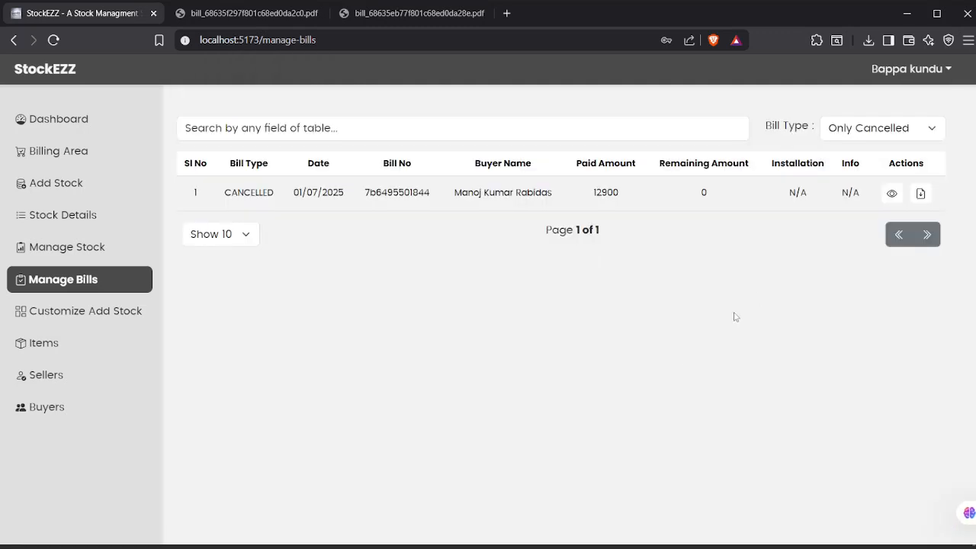
Switch the bill type filter to All Bills and back to Fresh & Re-Created
click(845, 135)
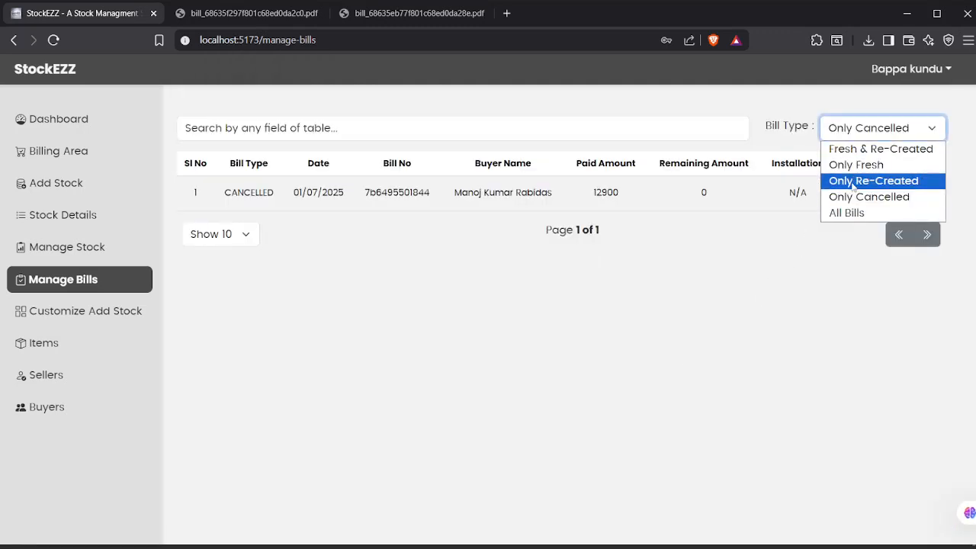
click(847, 212)
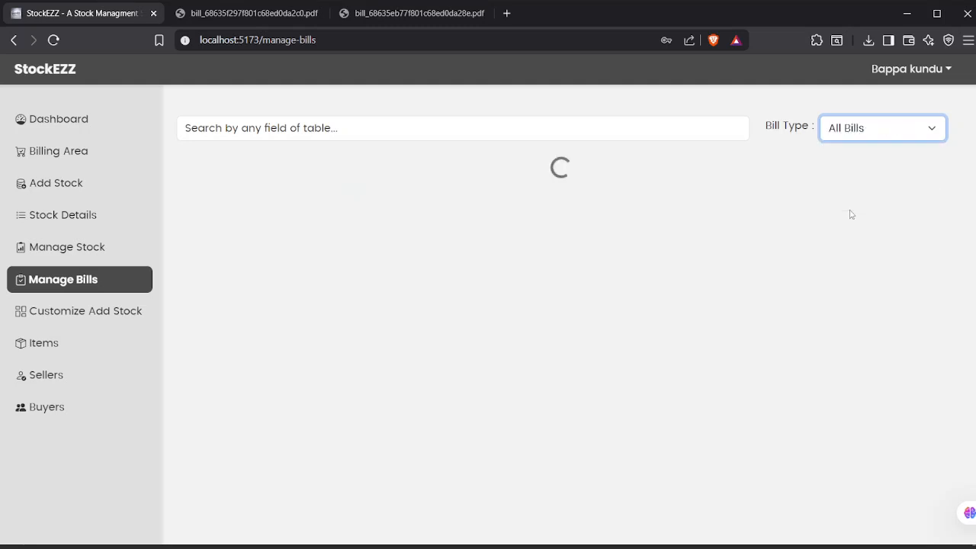
click(855, 130)
click(847, 148)
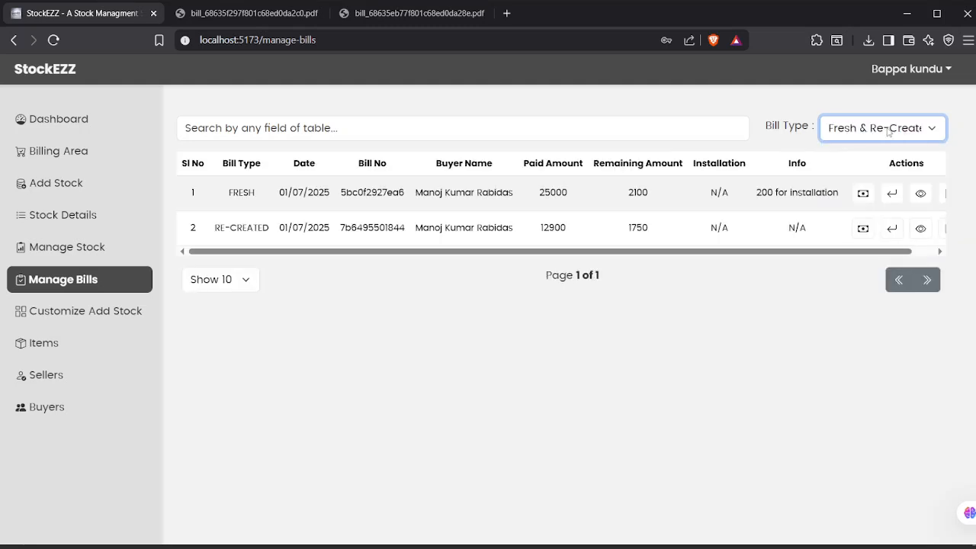
View the re-created bill's payment details and its return item selection, closing both without making changes
drag(405, 251, 610, 254)
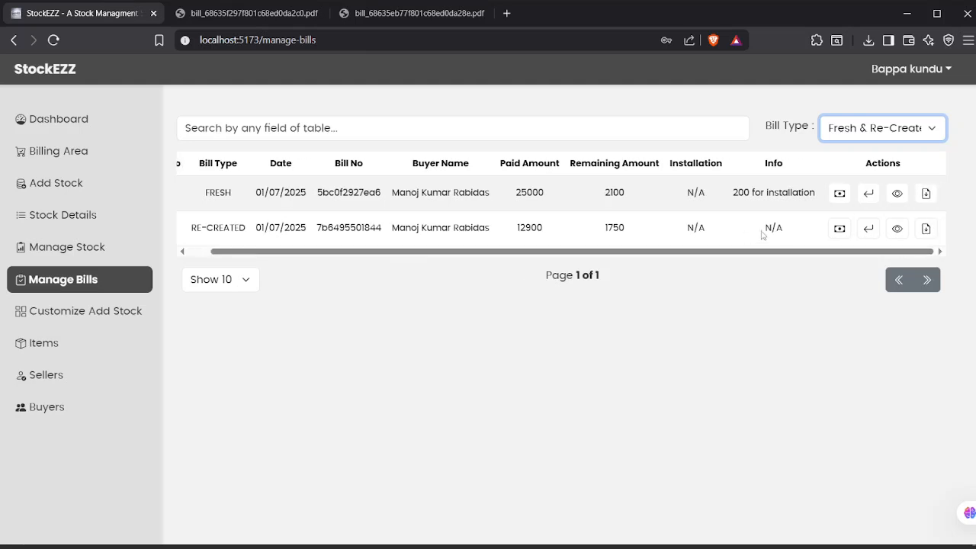
click(840, 228)
click(784, 470)
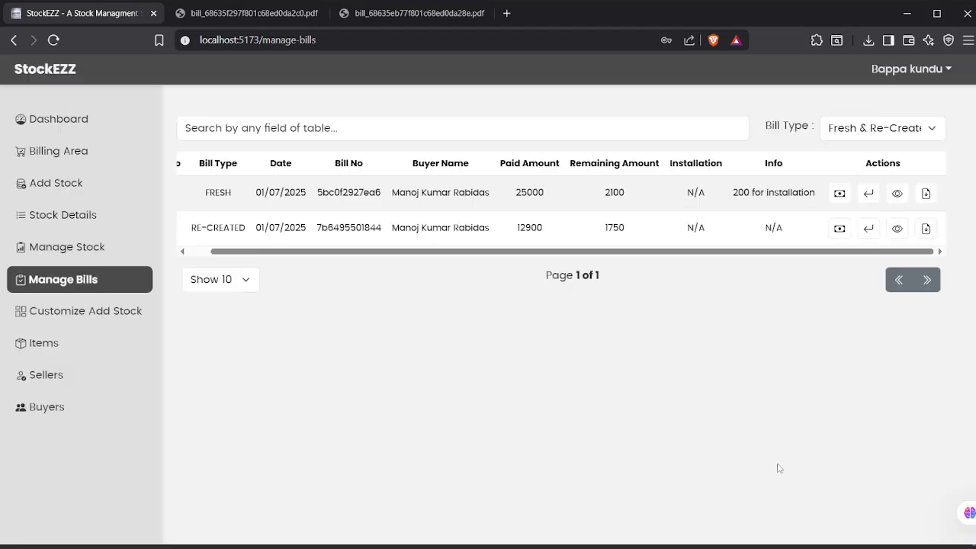
click(869, 229)
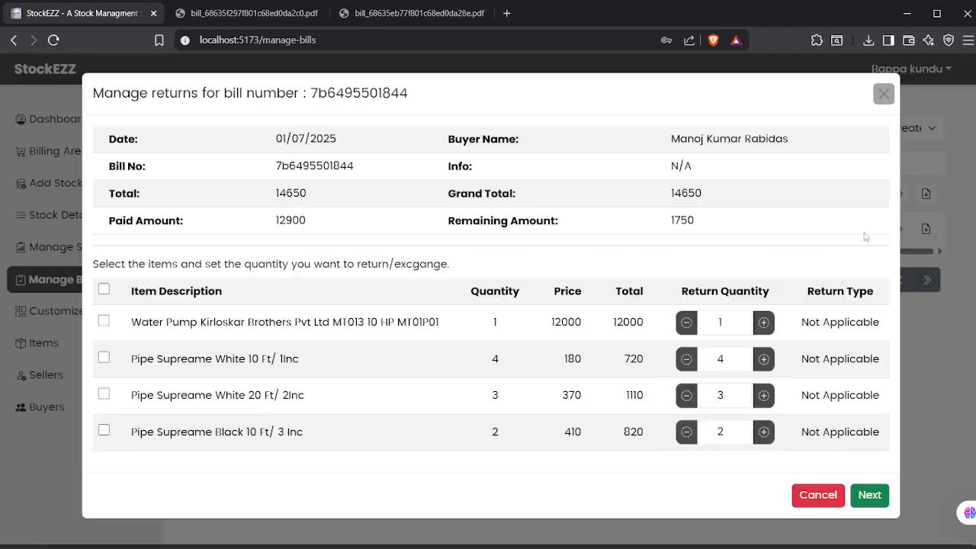
click(818, 495)
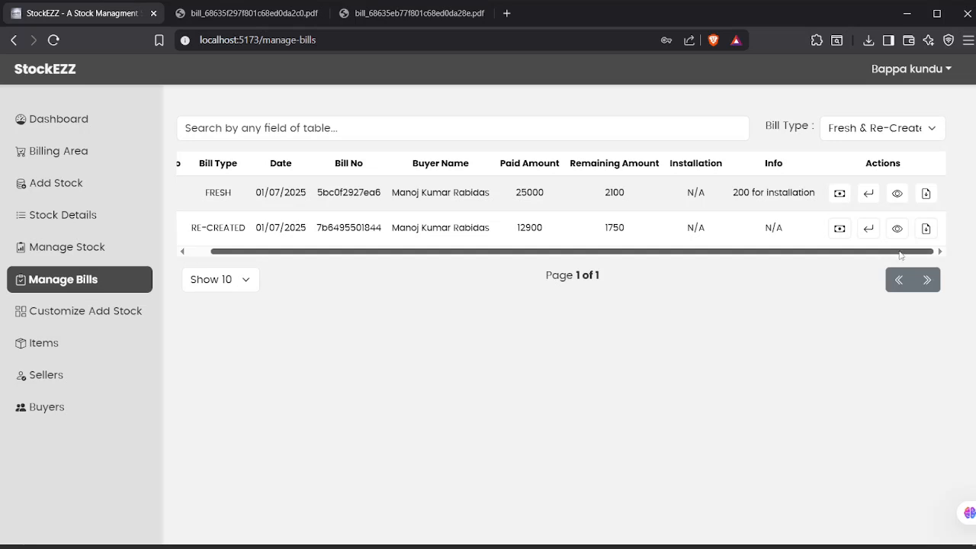
Show the bill list's first columns again and open the account menu
drag(906, 254, 767, 255)
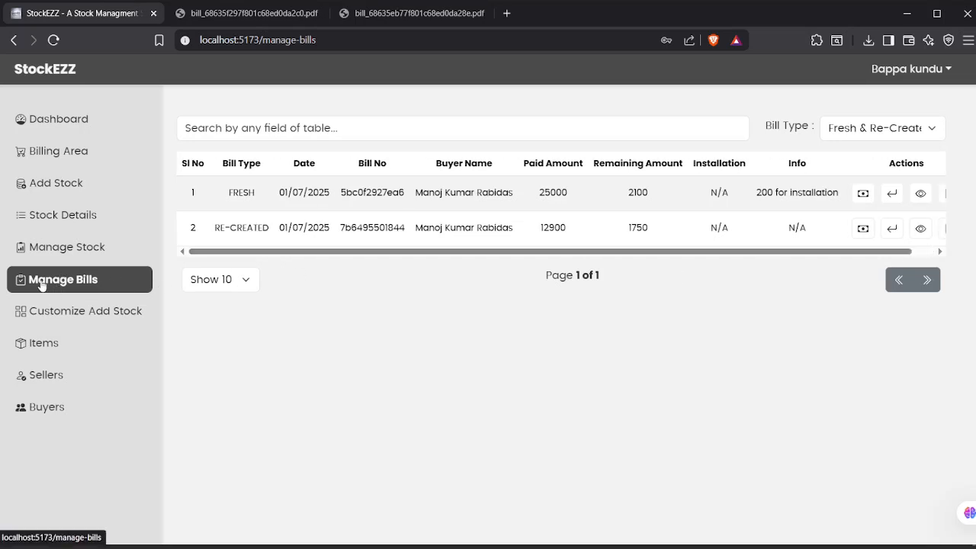
click(919, 72)
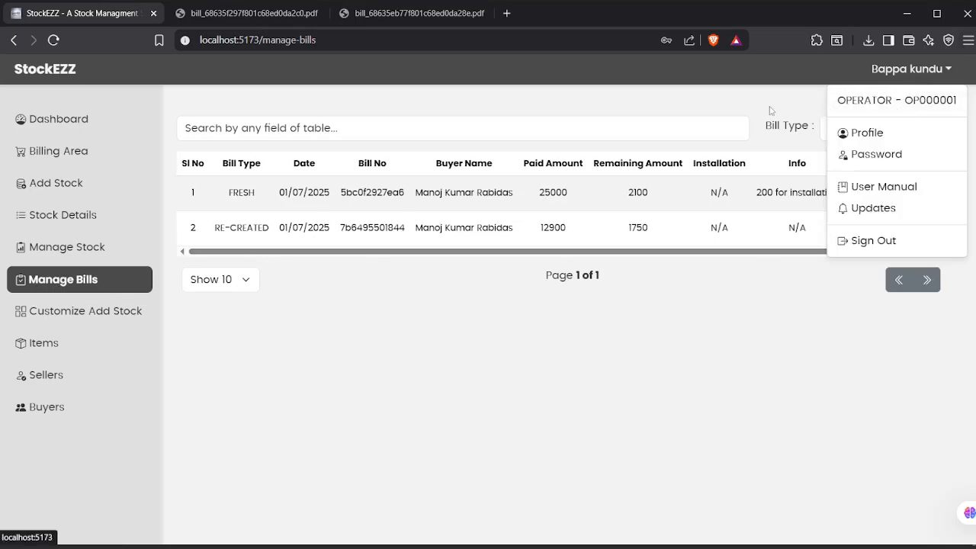